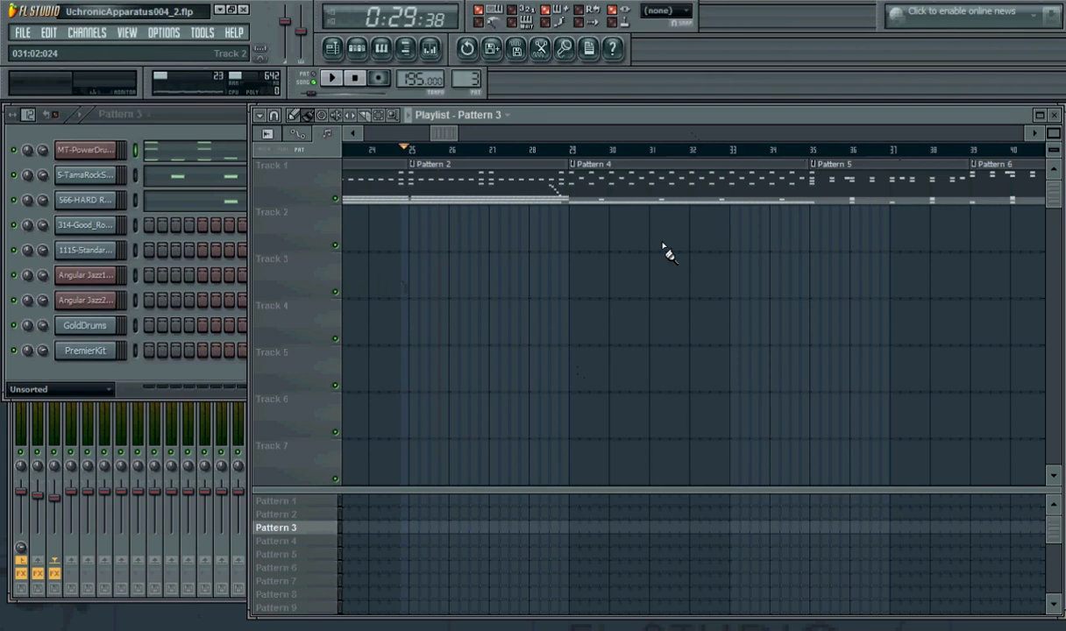
- Listen to the song from around bar 25, stop playback, and make Pattern 2 the active pattern
{"action": "key", "text": "space"}
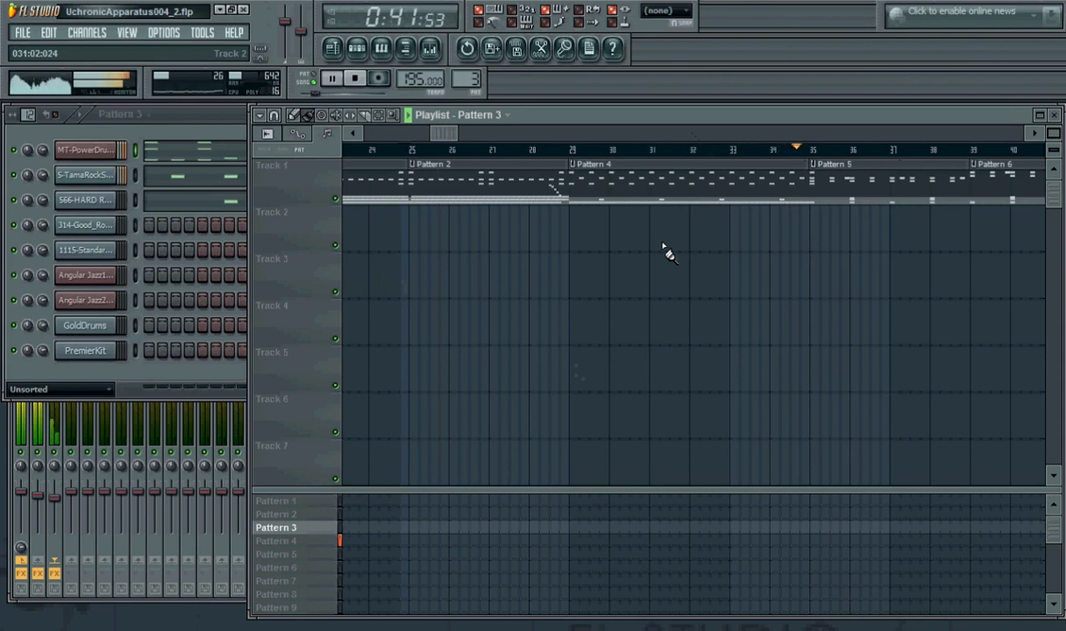
{"action": "key", "text": "space"}
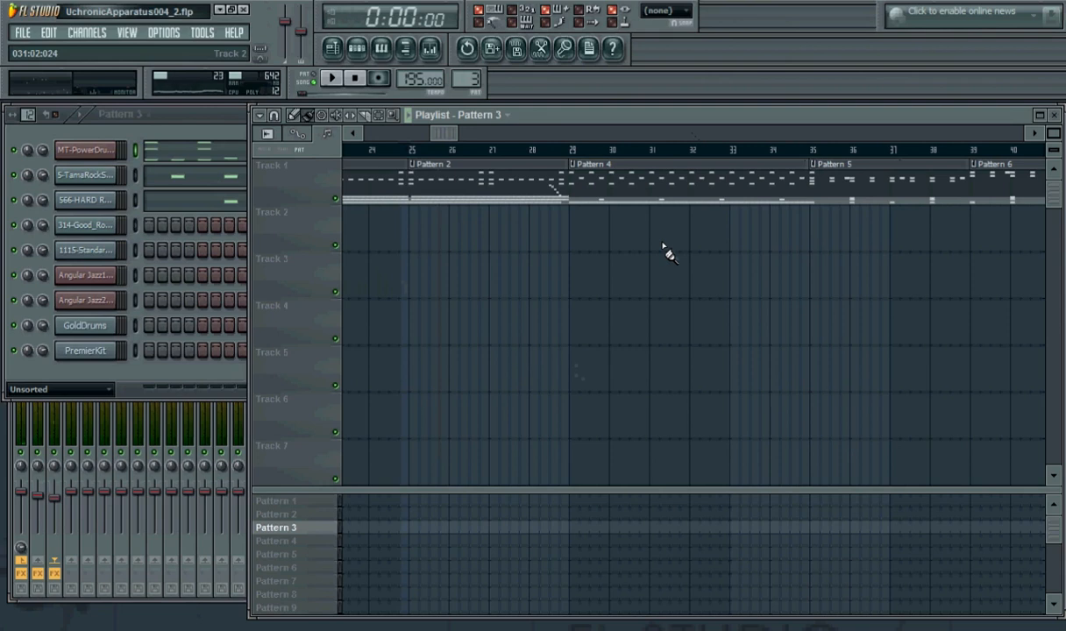
{"action": "left_click", "coordinate": [302, 513]}
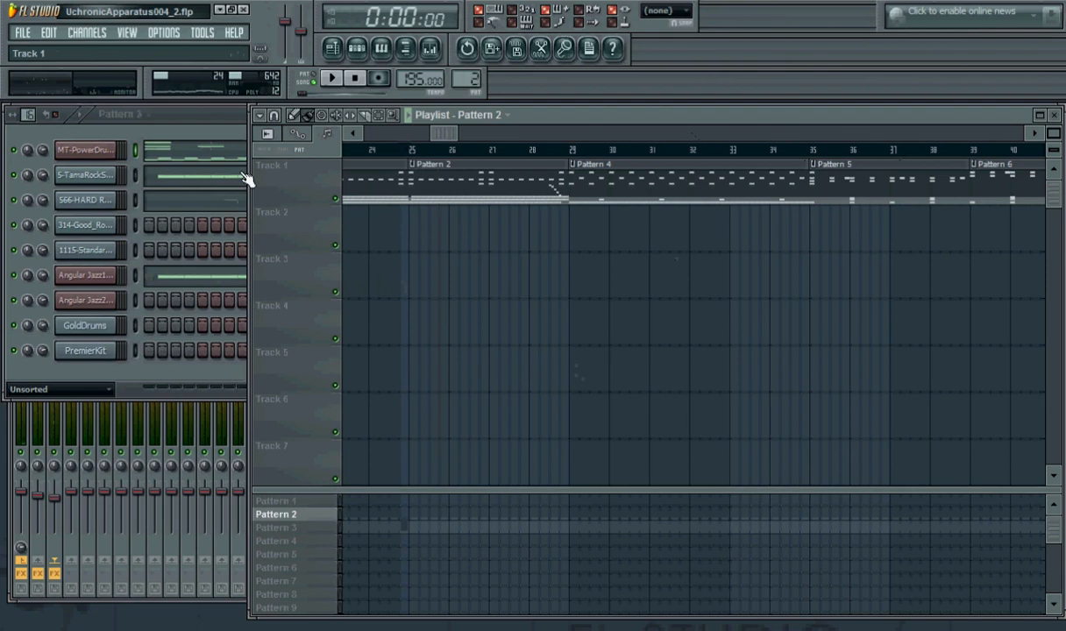
- Inspect the MT-PowerDrumKit plugin's mixer and the 5-TamaRockSTAR channel settings, closing each window after viewing
{"action": "left_click", "coordinate": [87, 150]}
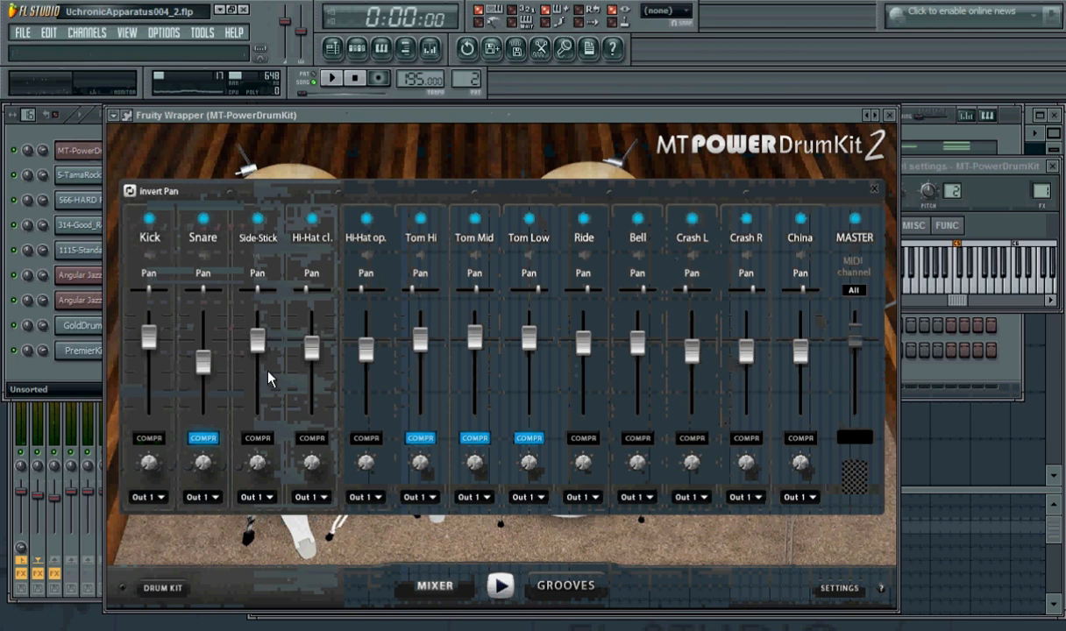
{"action": "left_click", "coordinate": [72, 151]}
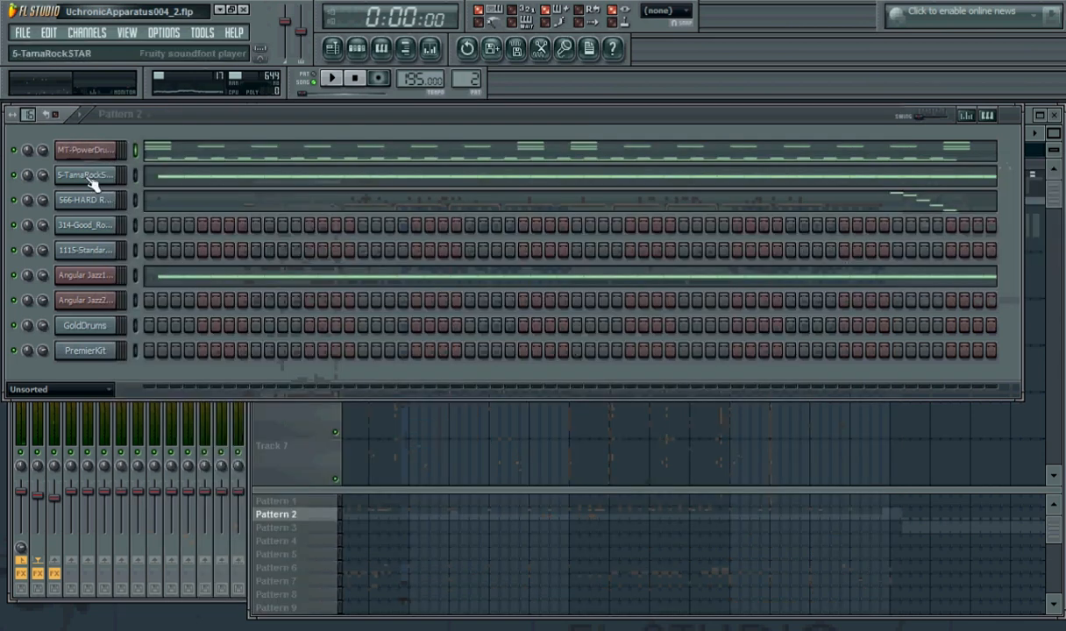
{"action": "left_click", "coordinate": [91, 177]}
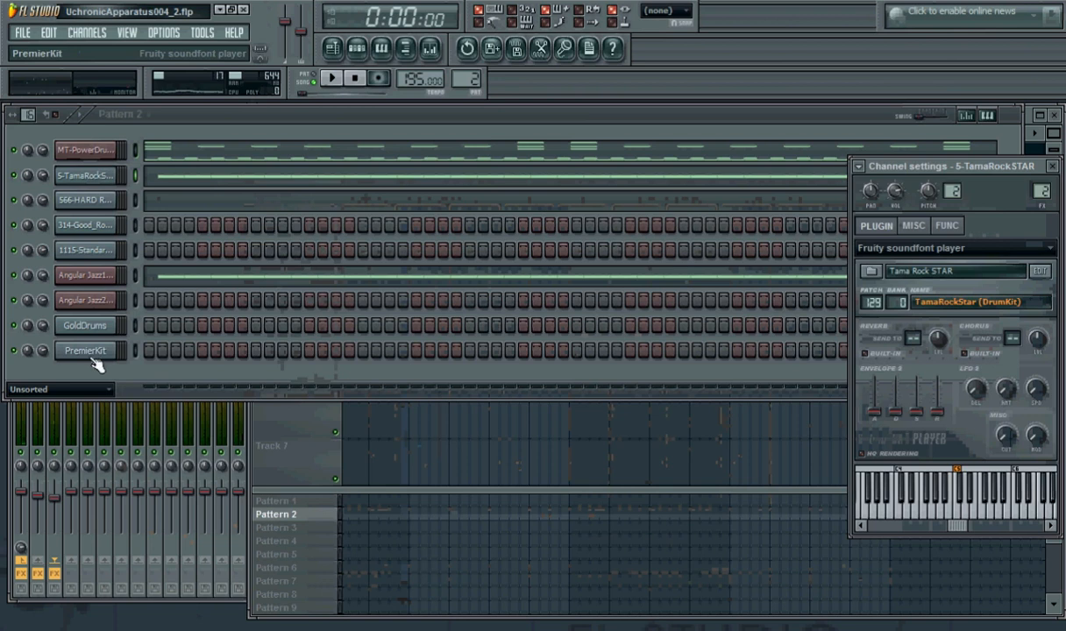
{"action": "left_click", "coordinate": [92, 178]}
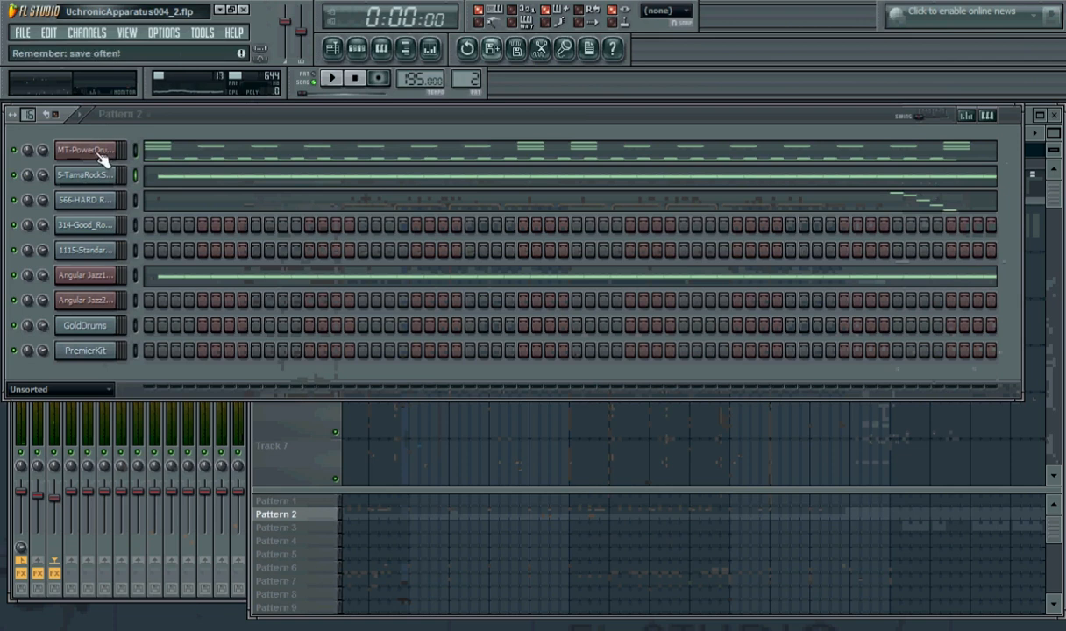
- Examine the Fruity Reeverb and Fruity Parametric EQ 2 on the MT-PowerDrumKit mixer track, and recheck the drum kit plugin's own mixer
{"action": "left_click", "coordinate": [40, 424]}
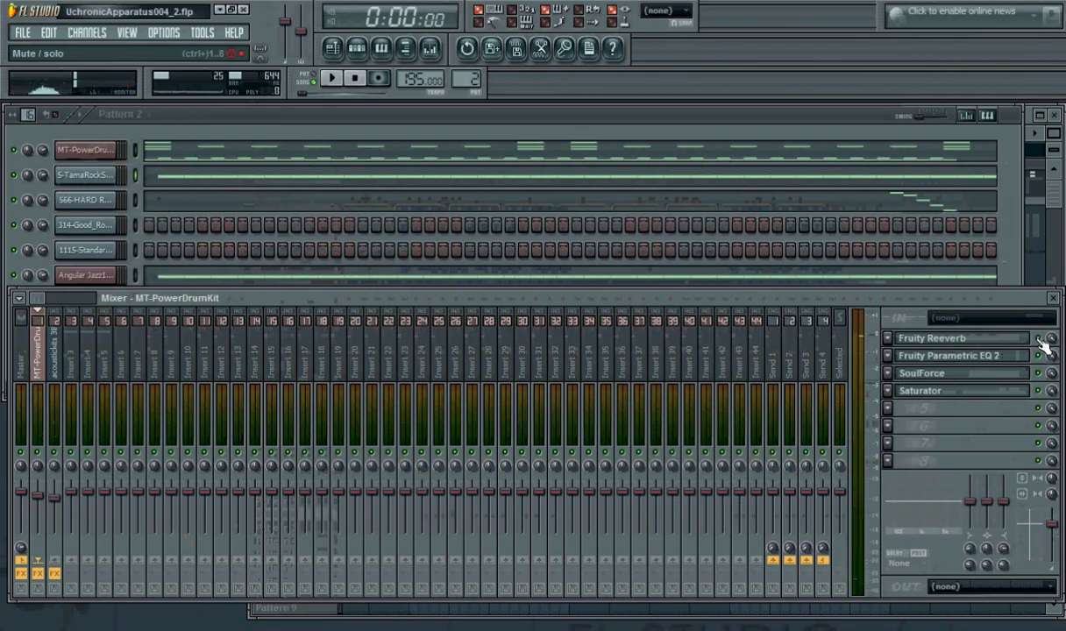
{"action": "left_click", "coordinate": [1000, 341]}
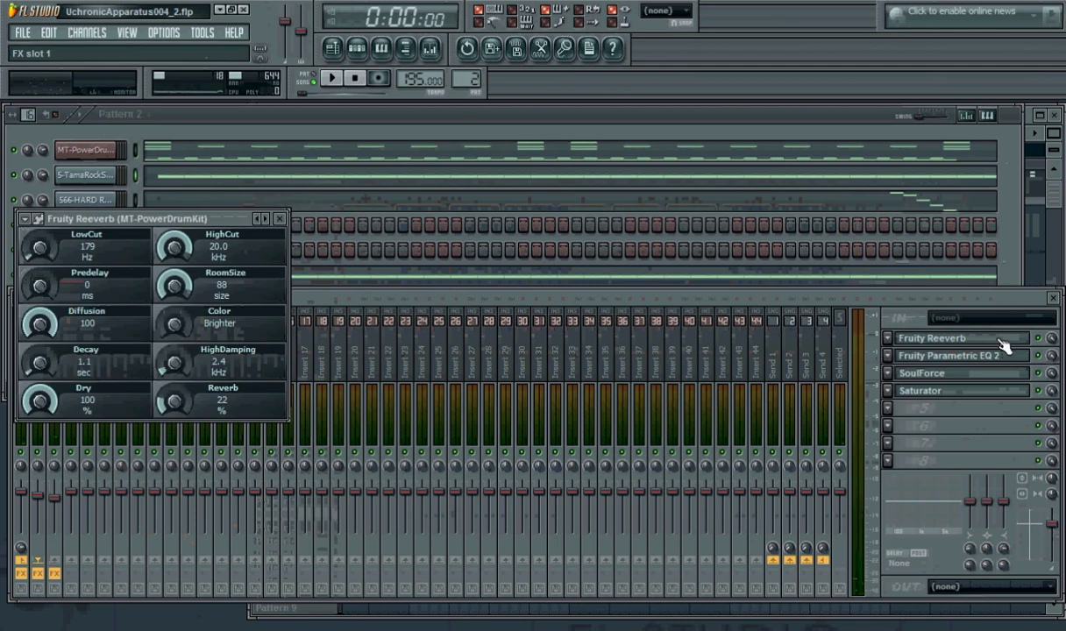
{"action": "left_click", "coordinate": [1001, 341]}
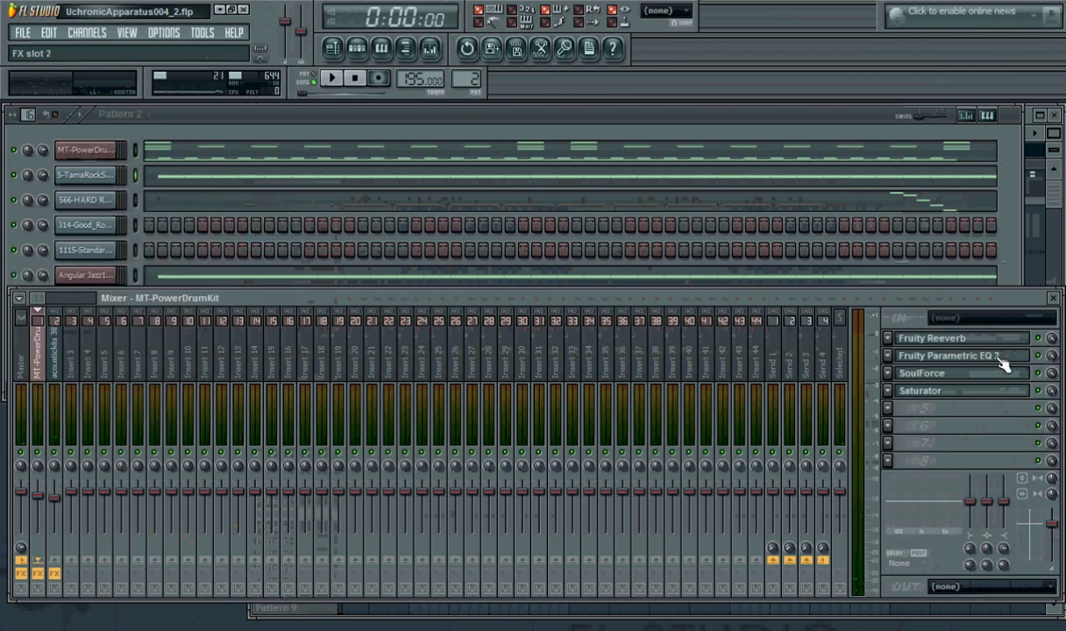
{"action": "left_click", "coordinate": [999, 359]}
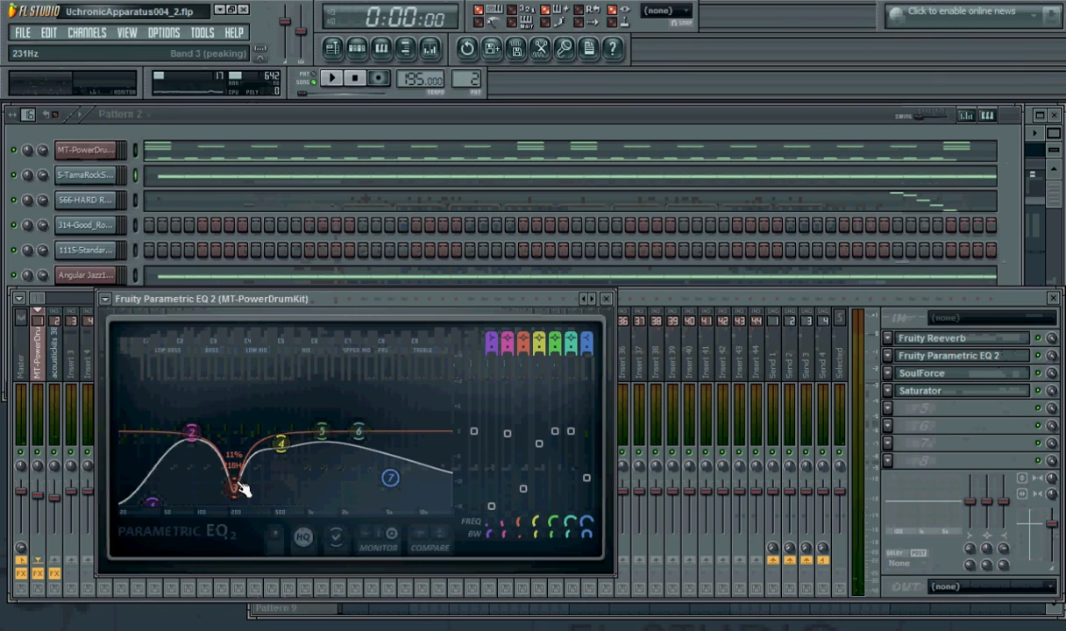
{"action": "left_click", "coordinate": [110, 156]}
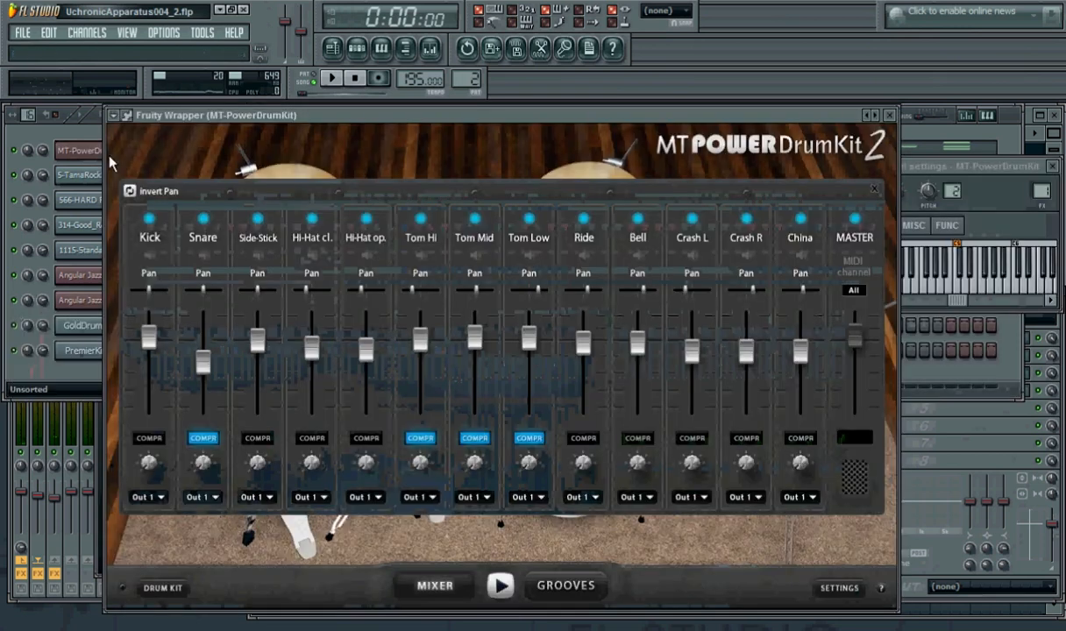
{"action": "left_click", "coordinate": [74, 147]}
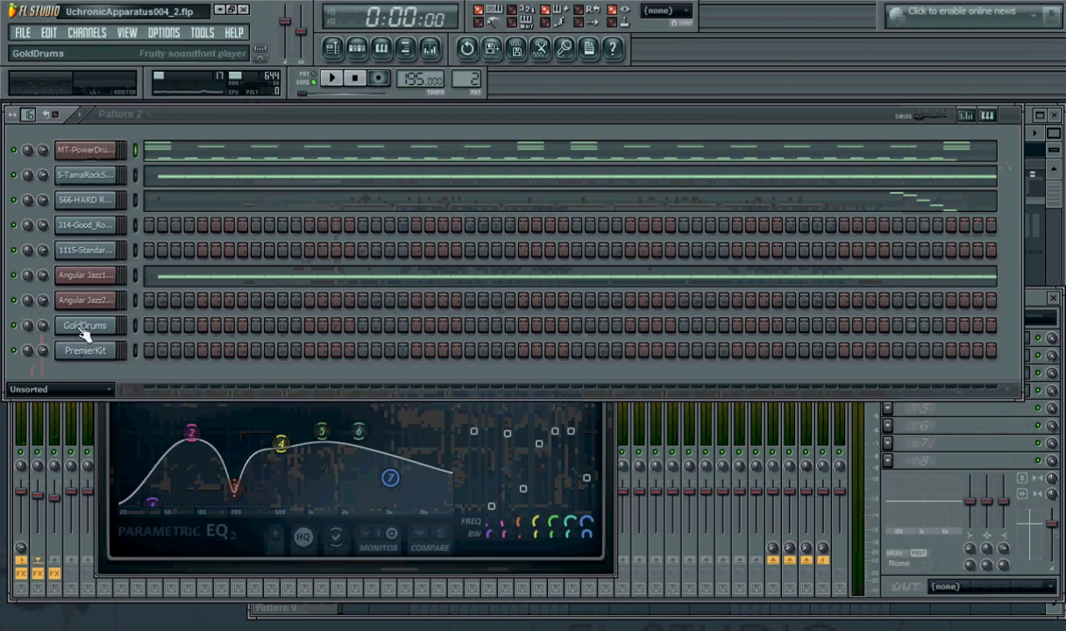
- Play the song from the start with the MT-PowerDrumKit track's effects in view, and stop playback
{"action": "left_click", "coordinate": [972, 426]}
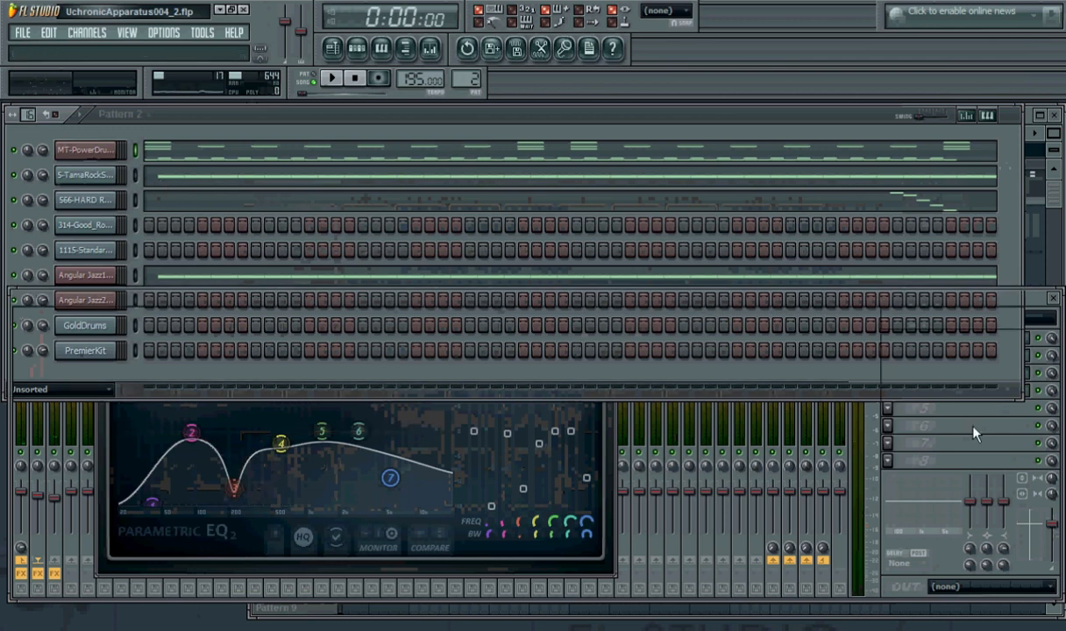
{"action": "key", "text": "space"}
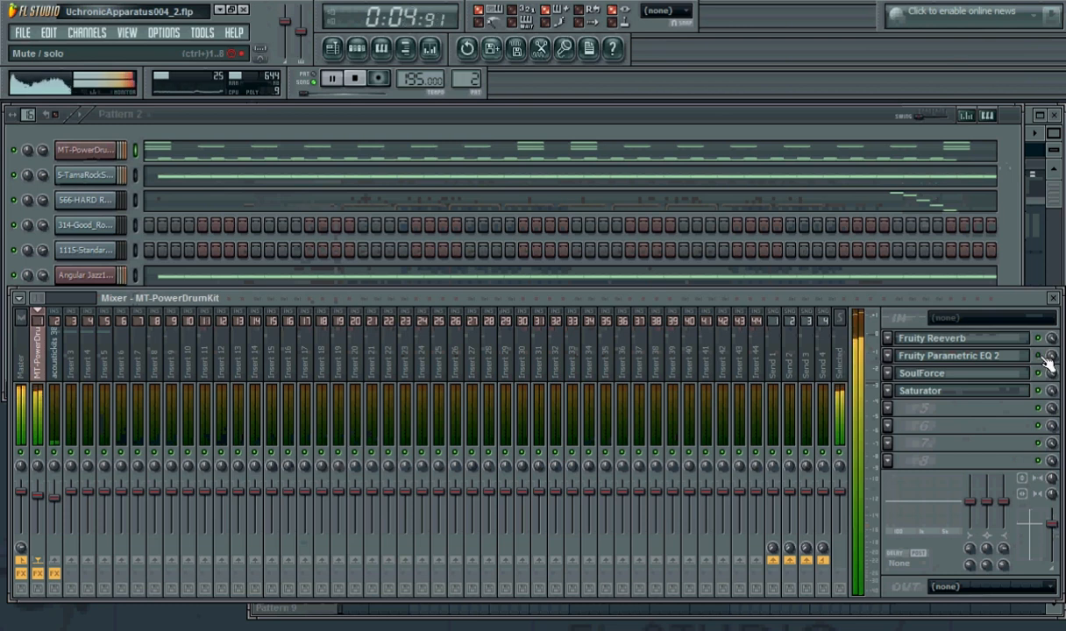
{"action": "key", "text": "space"}
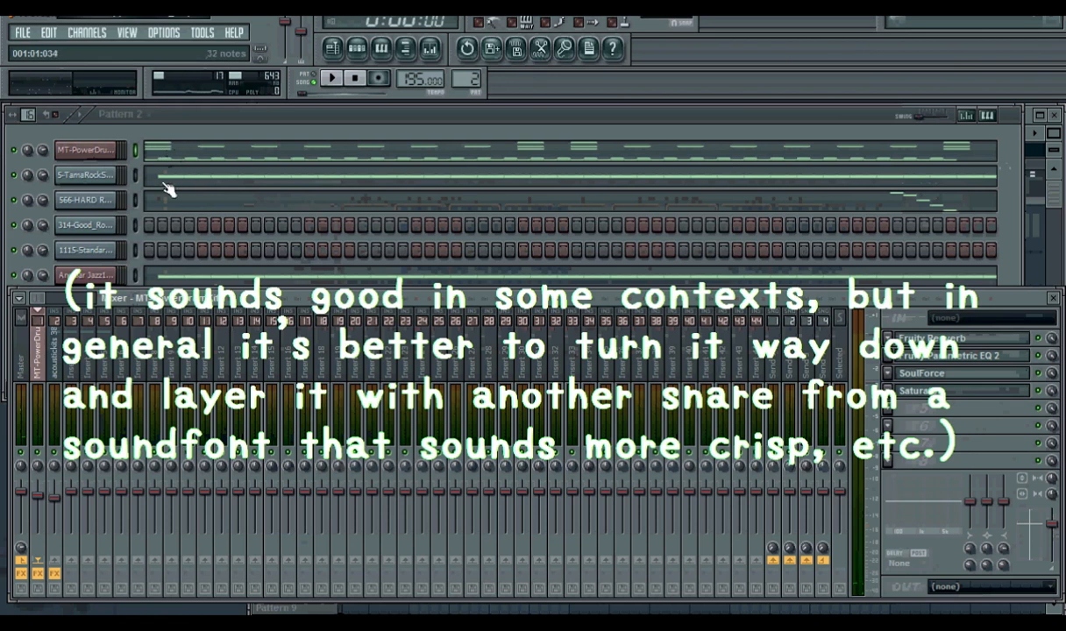
- Audition the 314-Good_Rocky_Drum channel with a trial note around D#3 in its piano roll, delete the note, and close the piano roll
{"action": "left_click", "coordinate": [136, 200]}
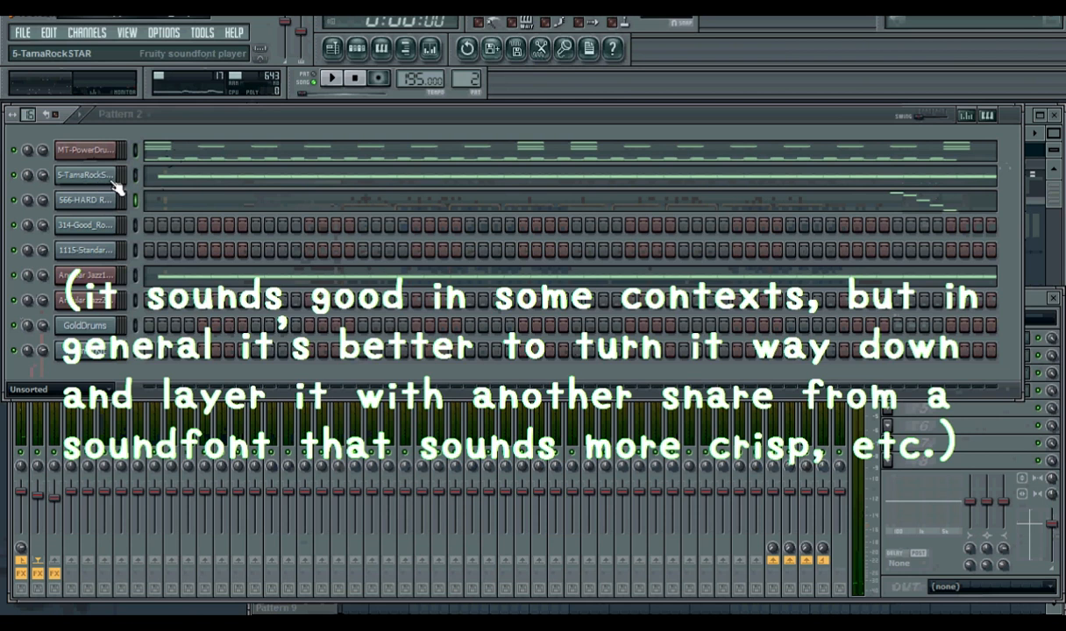
{"action": "left_click", "coordinate": [136, 225]}
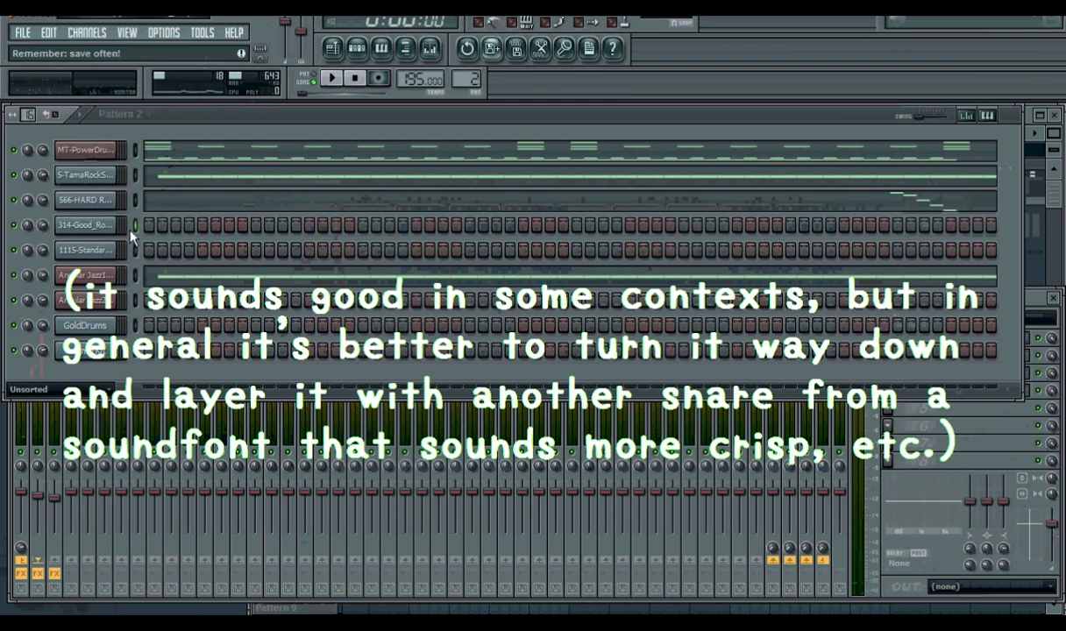
{"action": "left_click", "coordinate": [384, 51]}
{"action": "scroll", "coordinate": [464, 314], "scroll_direction": "down", "scroll_amount": 5}
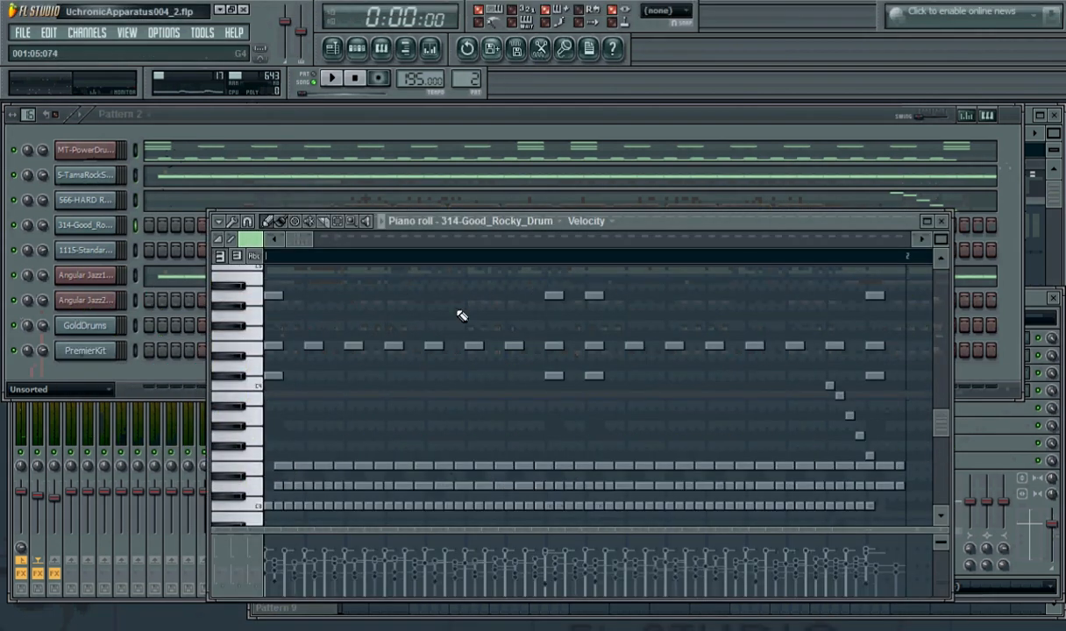
{"action": "left_click", "coordinate": [430, 452]}
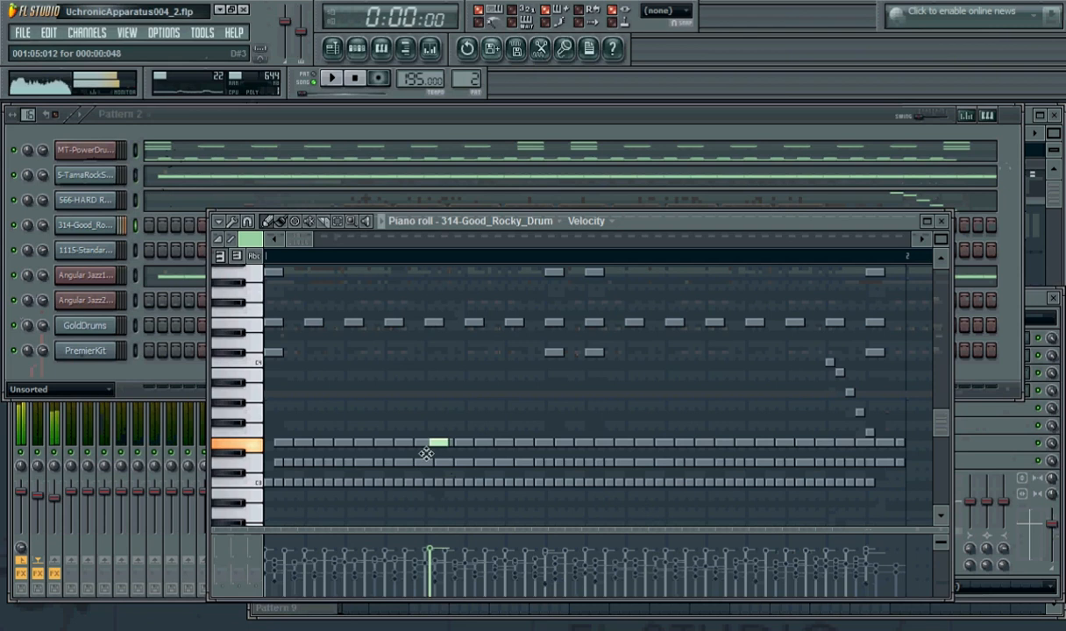
{"action": "mouse_move", "coordinate": [426, 450]}
{"action": "left_mouse_down"}
{"action": "mouse_move", "coordinate": [422, 461]}
{"action": "mouse_move", "coordinate": [428, 446]}
{"action": "mouse_move", "coordinate": [434, 454]}
{"action": "left_mouse_up"}
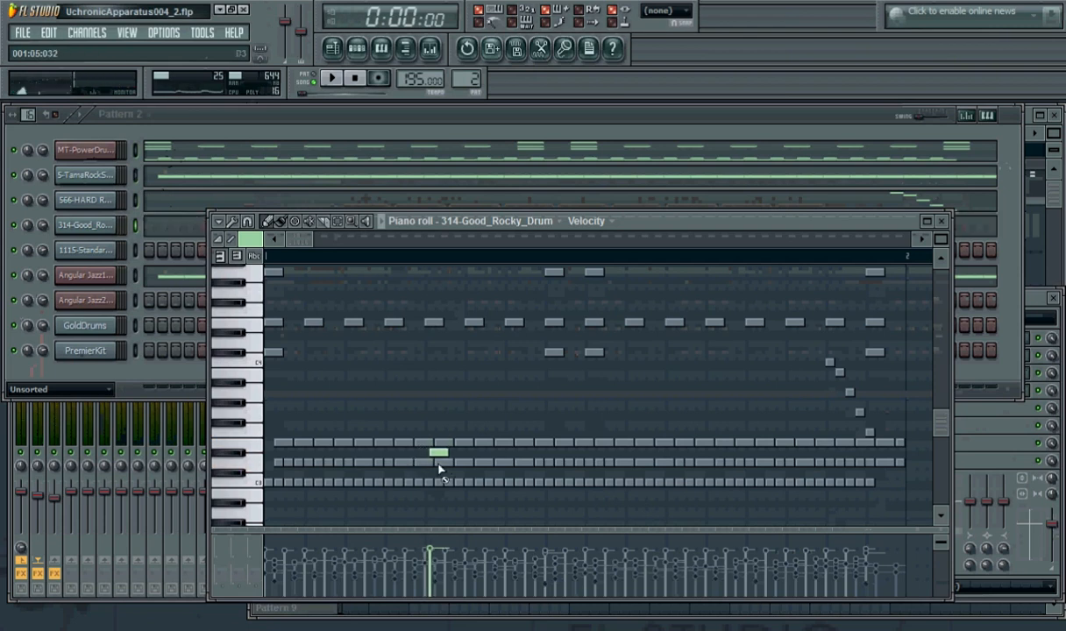
{"action": "right_click", "coordinate": [440, 453]}
{"action": "left_click", "coordinate": [380, 51]}
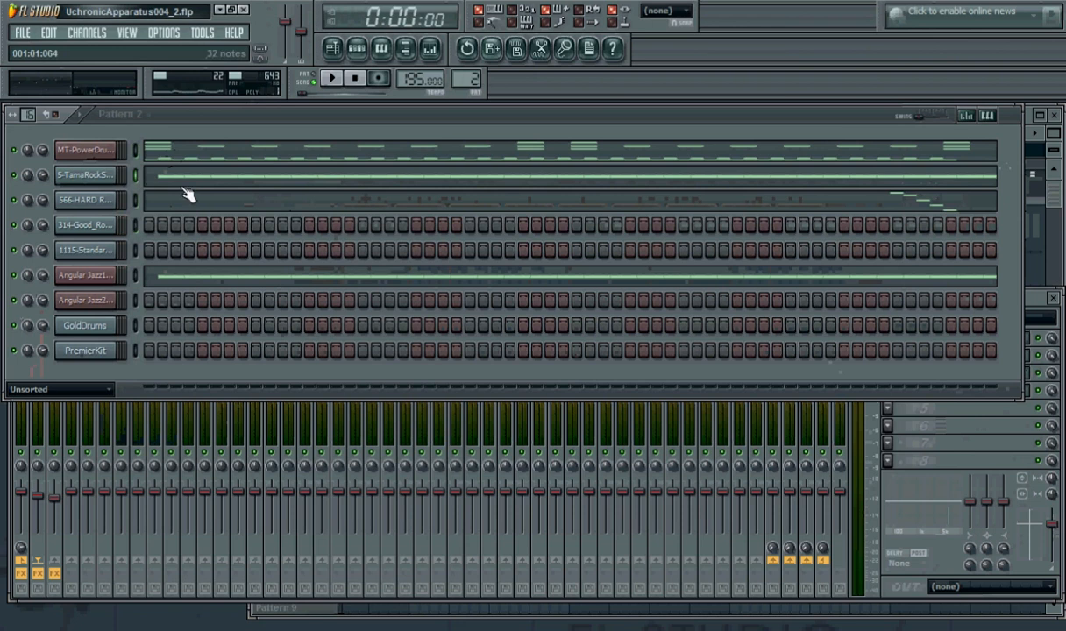
- Audition the layered snare notes of the 5-TamaRockSTAR and Angular Jazz1 channels on their piano roll keys
{"action": "left_click", "coordinate": [174, 178]}
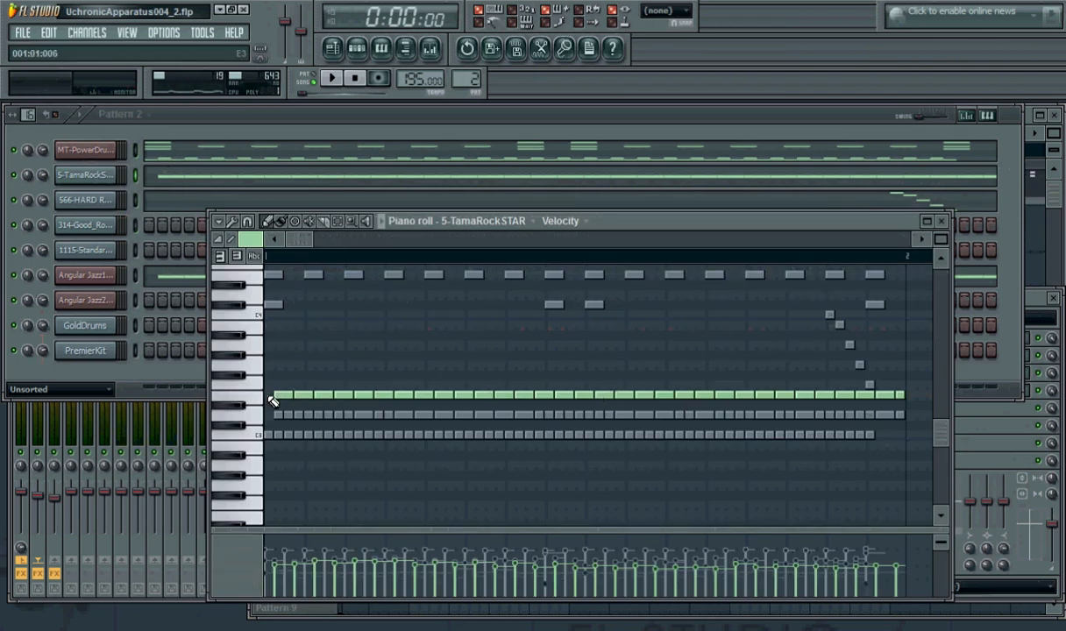
{"action": "left_click", "coordinate": [262, 401]}
{"action": "left_click", "coordinate": [375, 57]}
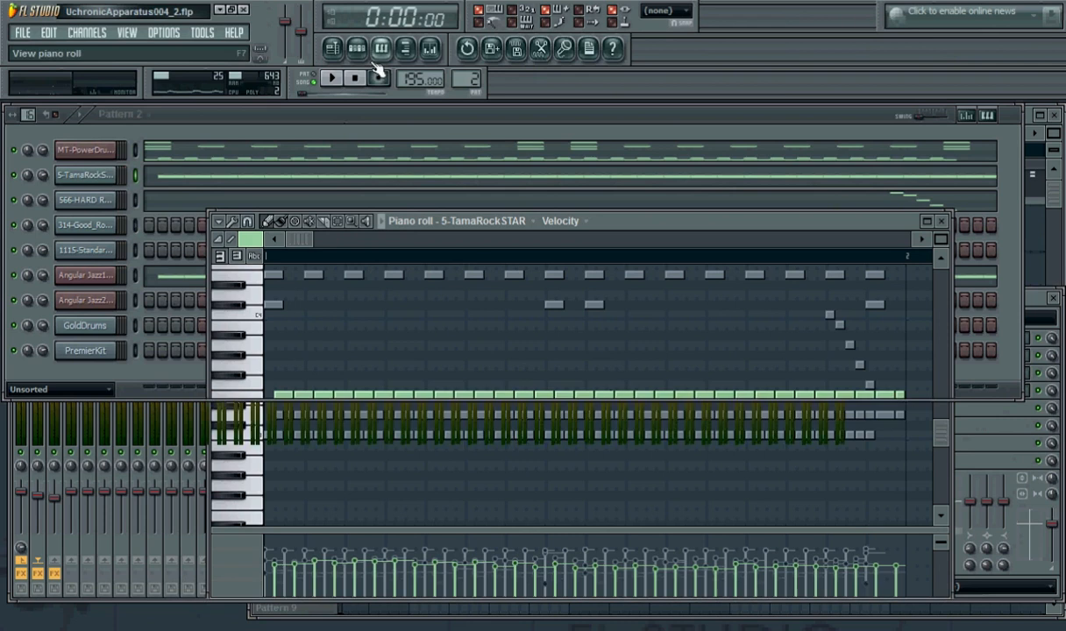
{"action": "left_click", "coordinate": [235, 273]}
{"action": "left_click", "coordinate": [251, 397]}
{"action": "left_click", "coordinate": [251, 397]}
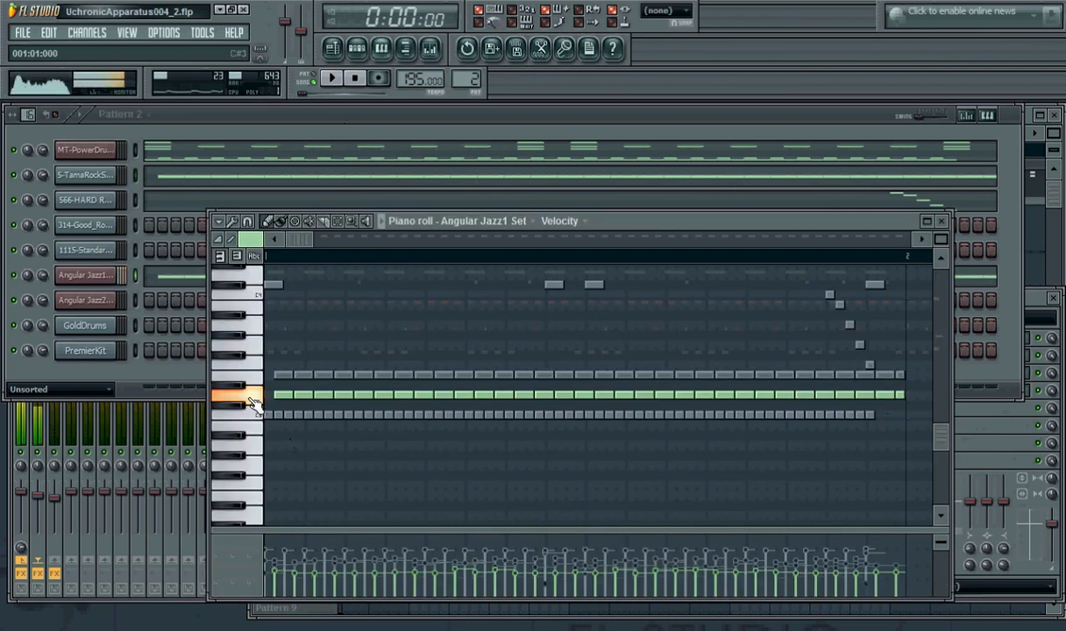
{"action": "left_click", "coordinate": [377, 49]}
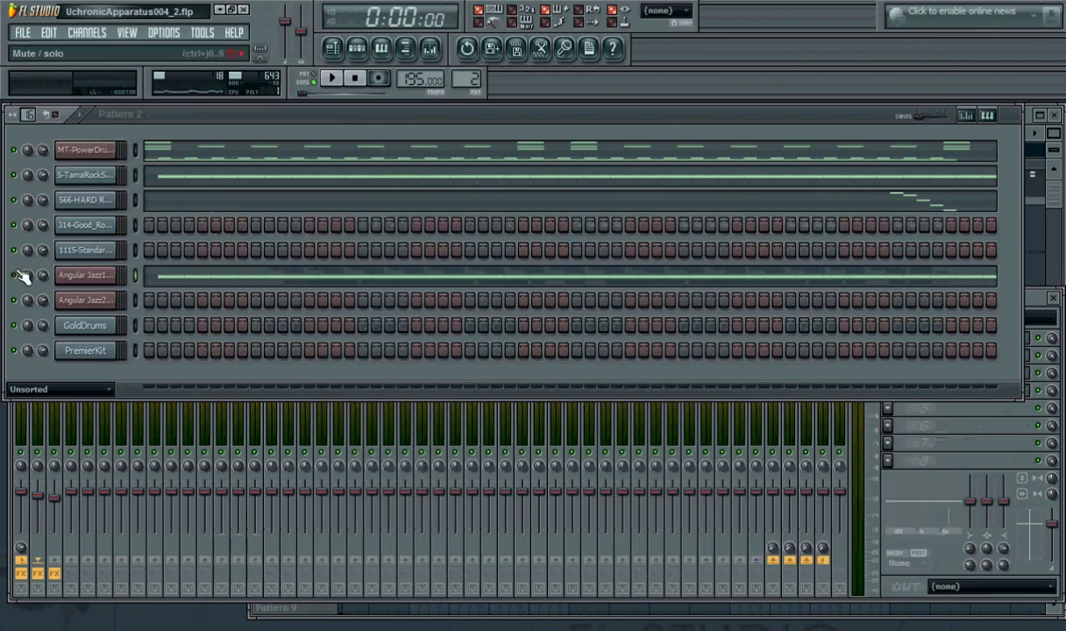
- Compare the snare layers by playing the song repeatedly with the layered snares or the MT-PowerDrumKit channel muted
{"action": "key", "text": "space"}
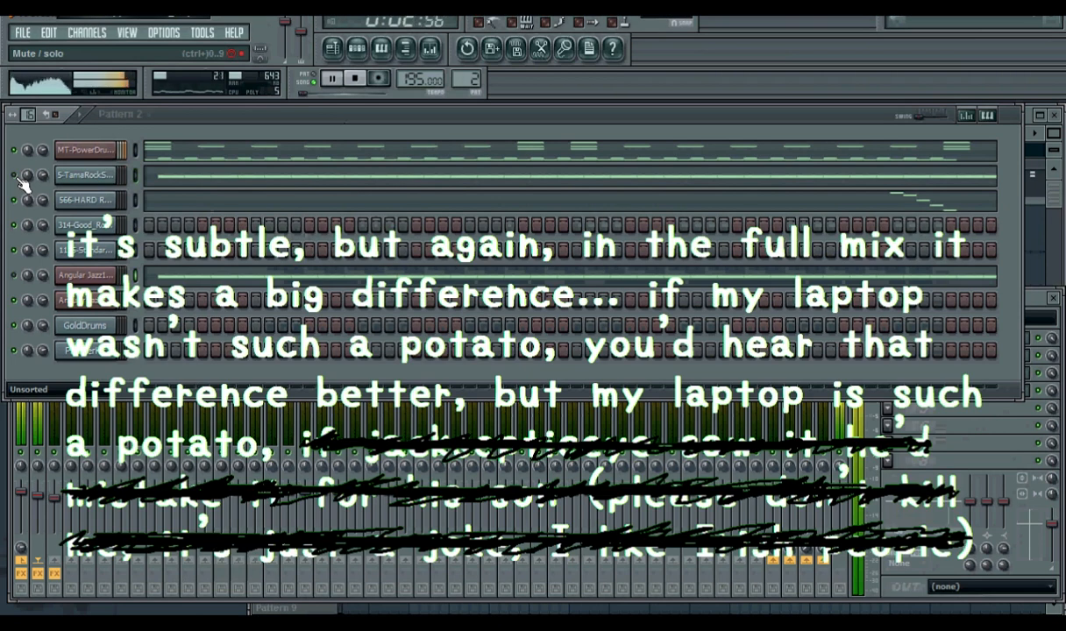
{"action": "key", "text": "space"}
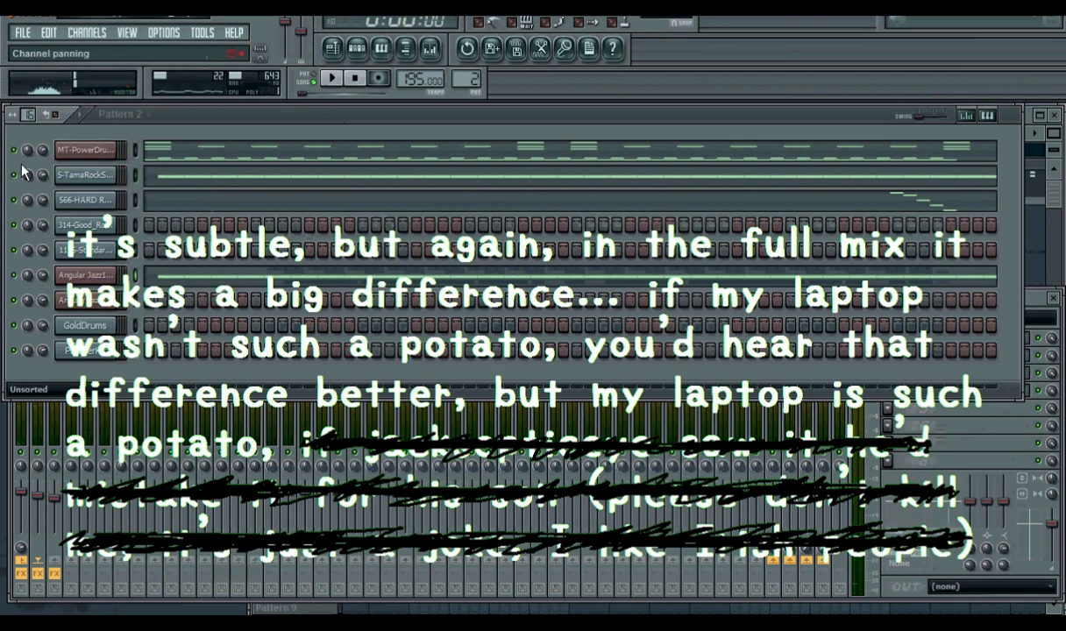
{"action": "key", "text": "space"}
{"action": "key", "text": "space"}
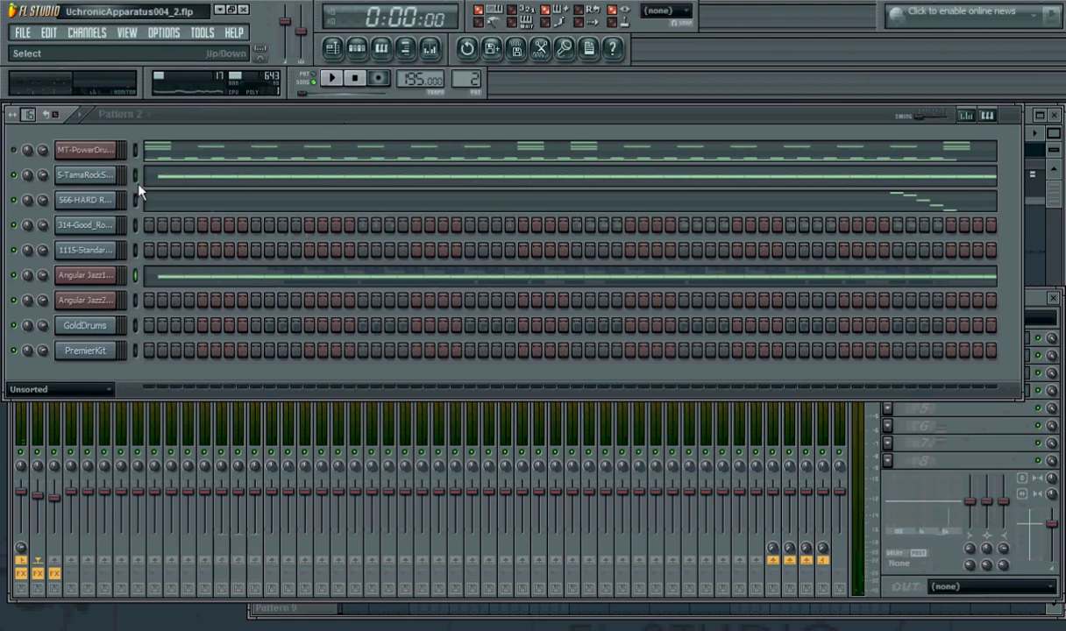
{"action": "key", "text": "space"}
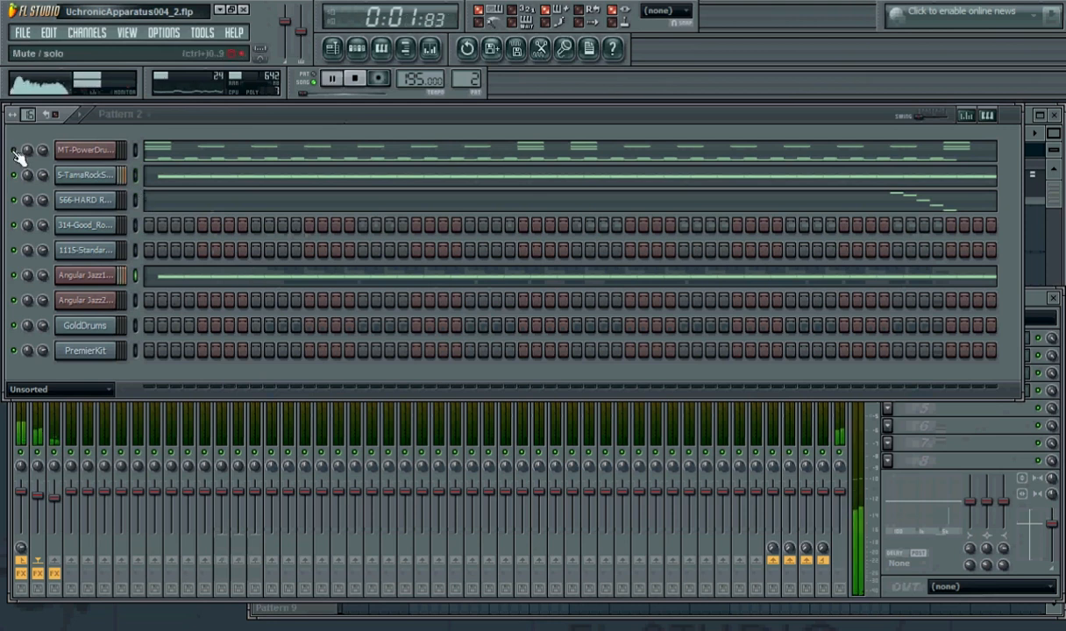
{"action": "key", "text": "space"}
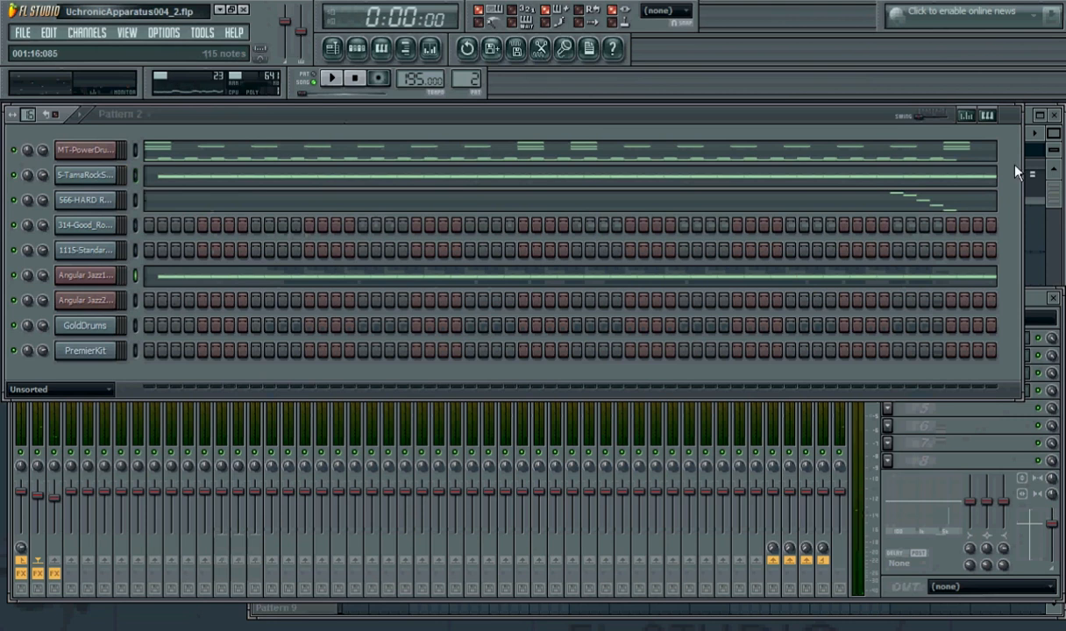
- Set the playlist's playback position just before Pattern 2 at bar 25, and open the MT-PowerDrumKit track's Fruity Parametric EQ 2
{"action": "left_click", "coordinate": [1054, 200]}
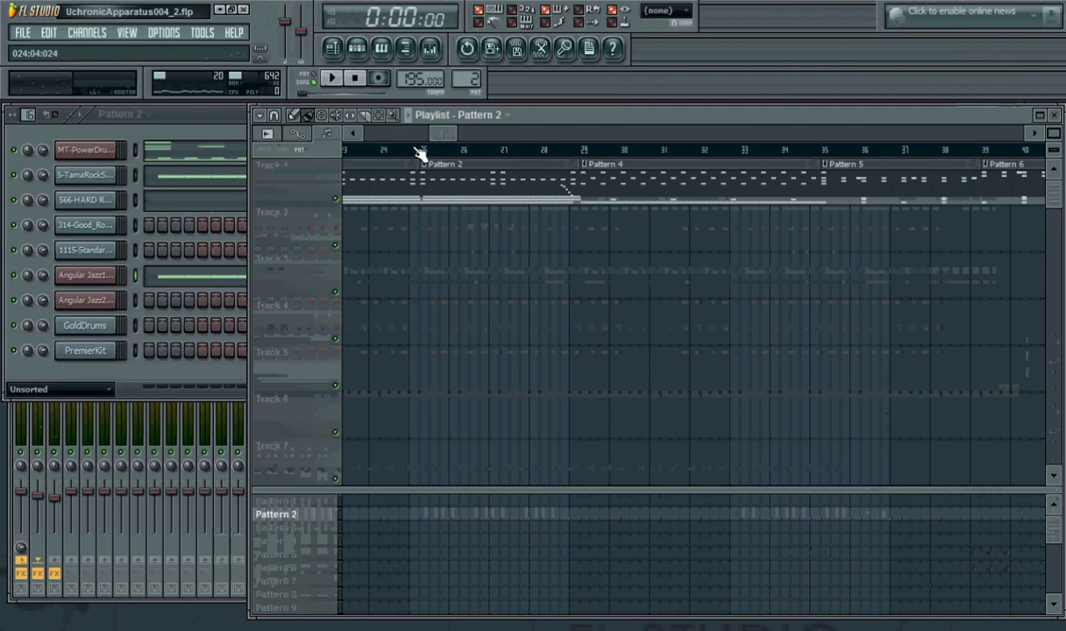
{"action": "left_click", "coordinate": [421, 153]}
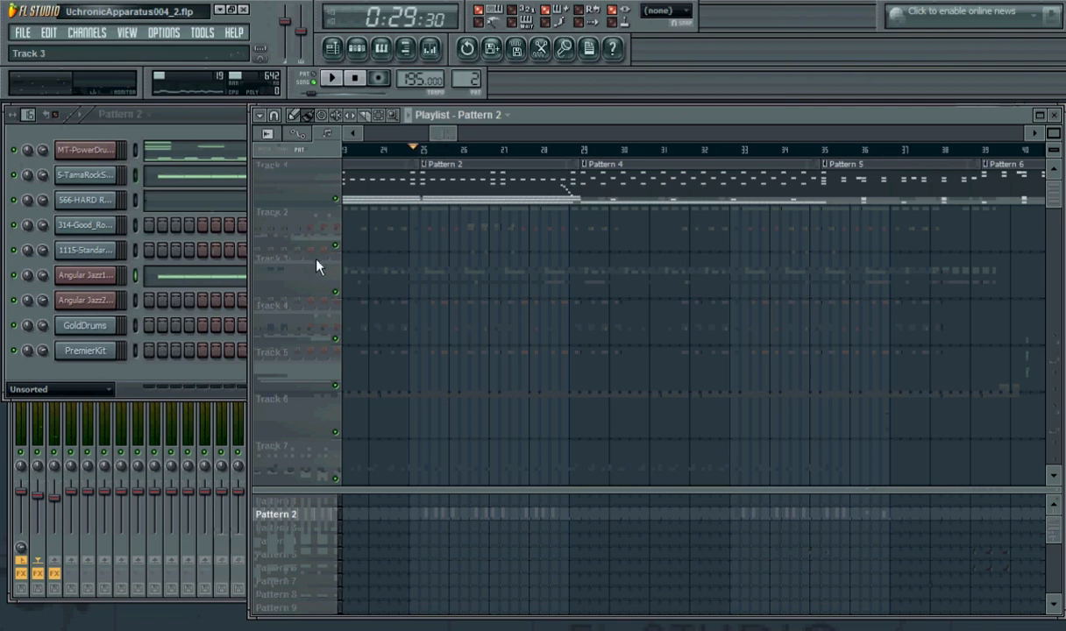
{"action": "left_click", "coordinate": [72, 405]}
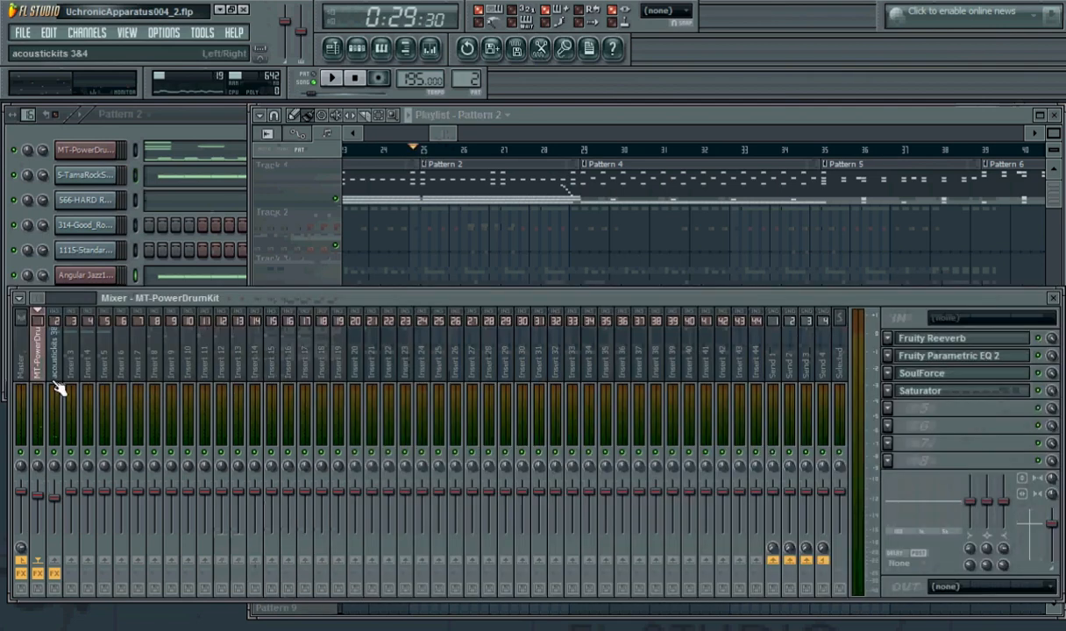
{"action": "left_click", "coordinate": [985, 369]}
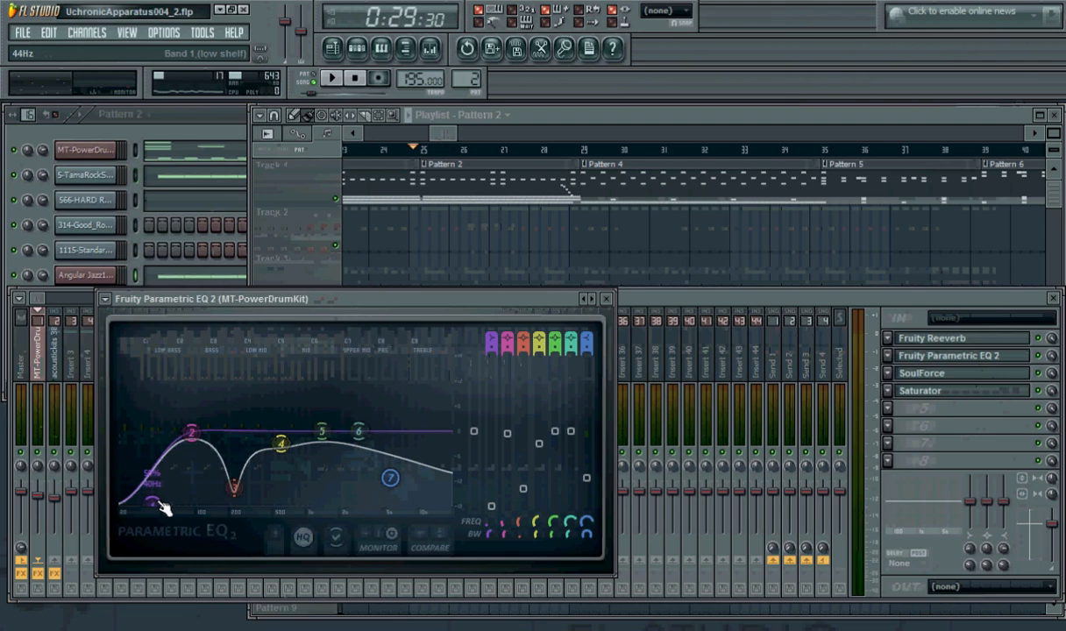
- Review band 1 in the MT-PowerDrumKit track's Fruity Parametric EQ 2 and its SoulForce and Saturator settings, closing each effect
{"action": "left_click_drag", "start_coordinate": [162, 509], "coordinate": [158, 506]}
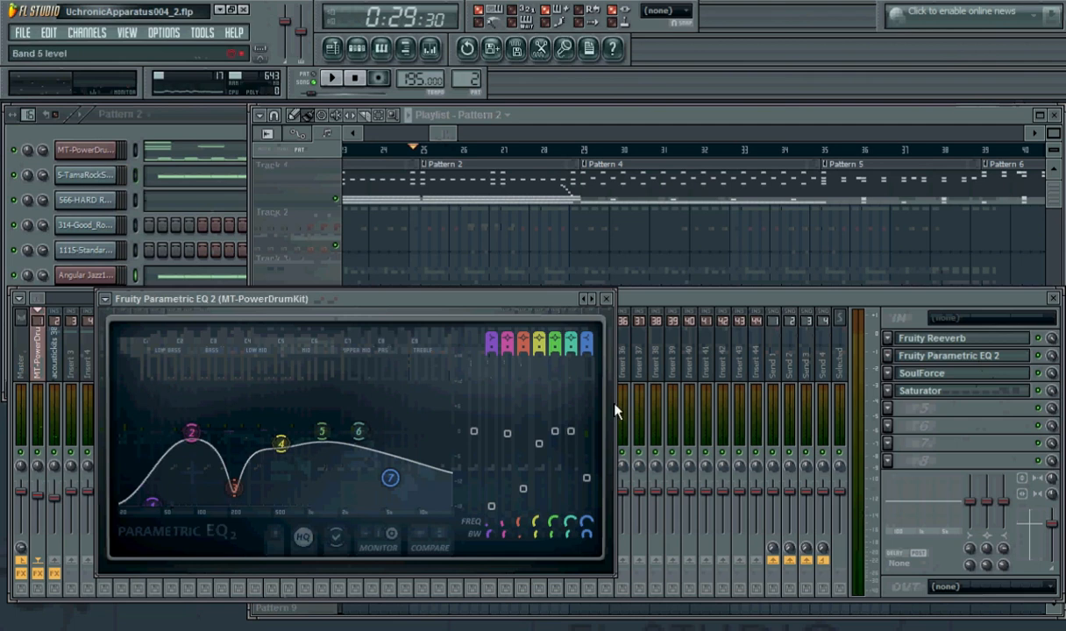
{"action": "left_click", "coordinate": [982, 356]}
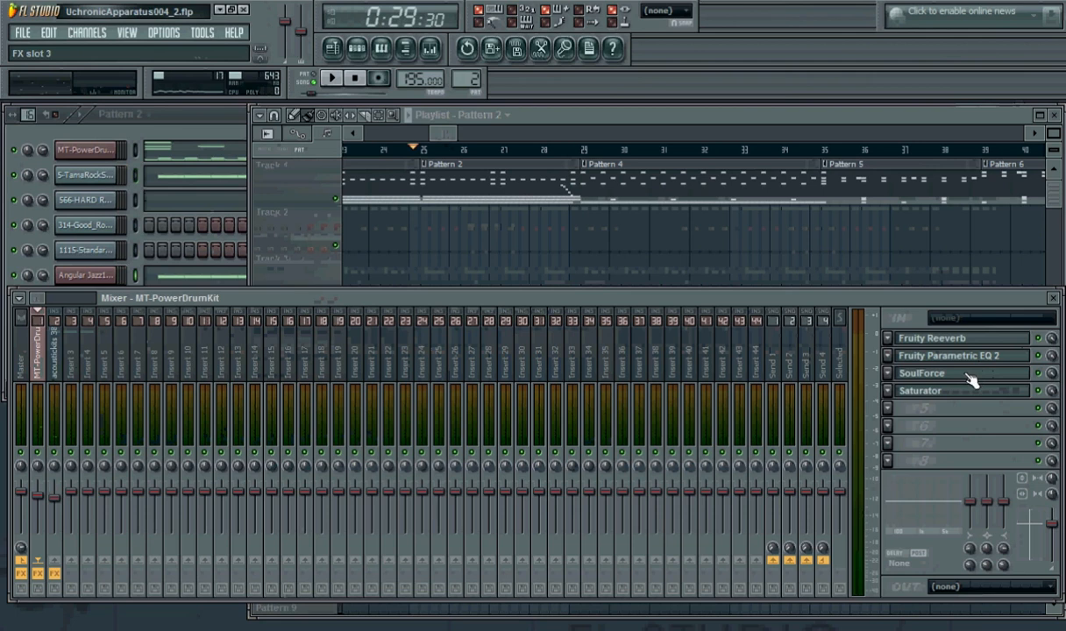
{"action": "left_click", "coordinate": [970, 379]}
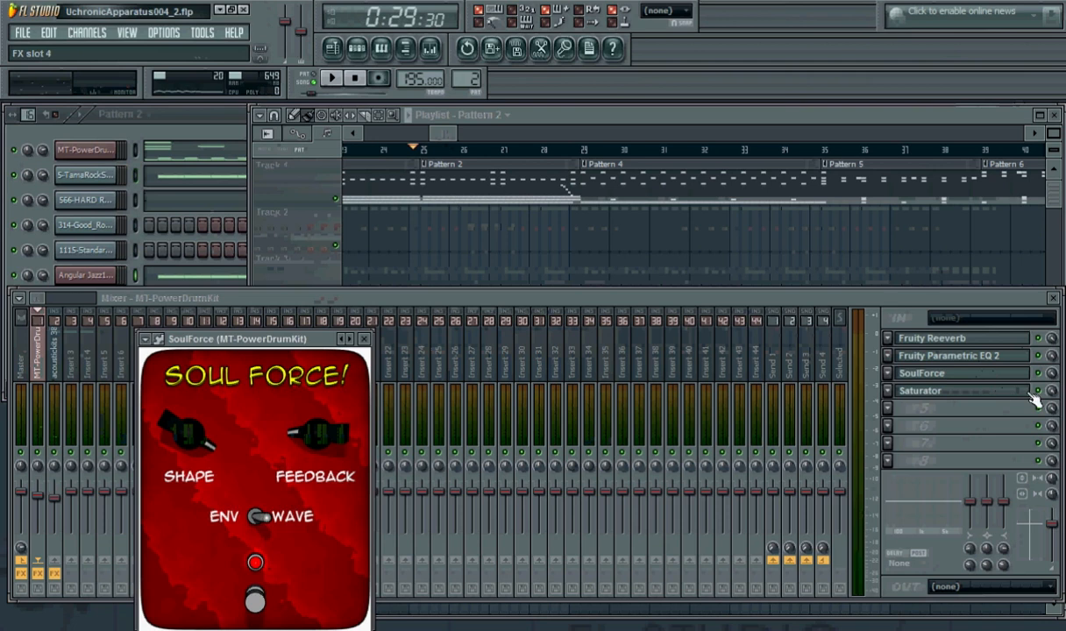
{"action": "left_click", "coordinate": [1008, 397]}
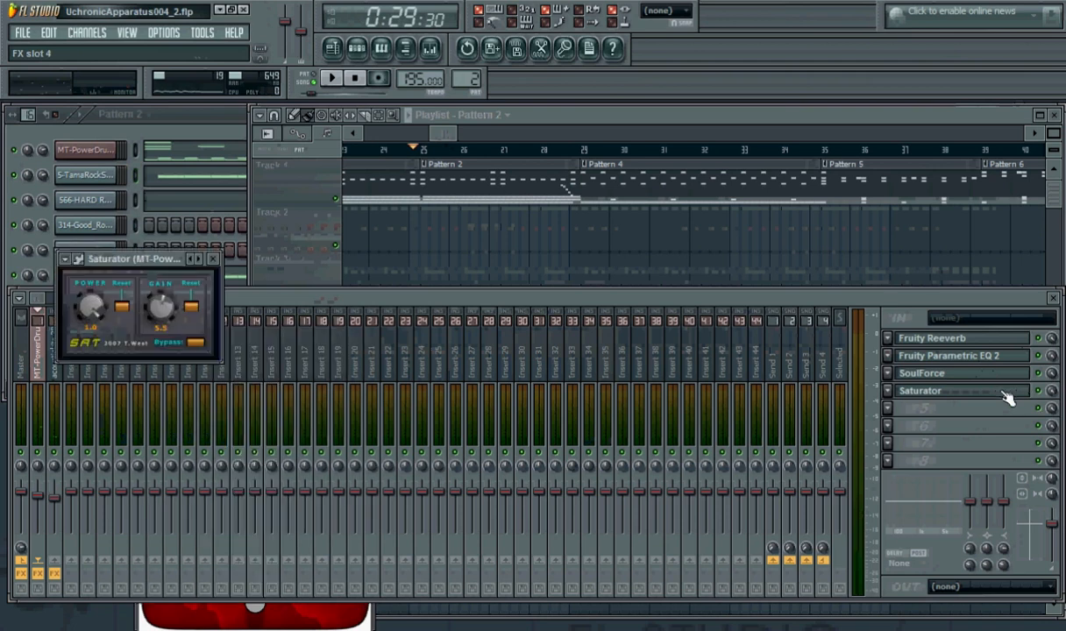
{"action": "left_click", "coordinate": [1002, 399]}
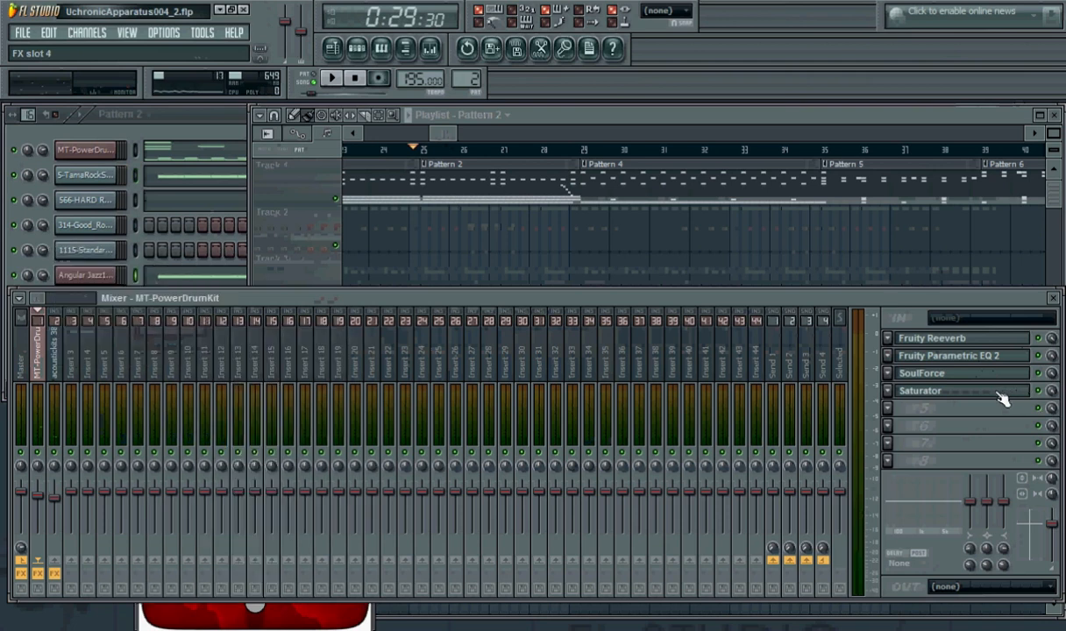
{"action": "left_click", "coordinate": [1017, 378]}
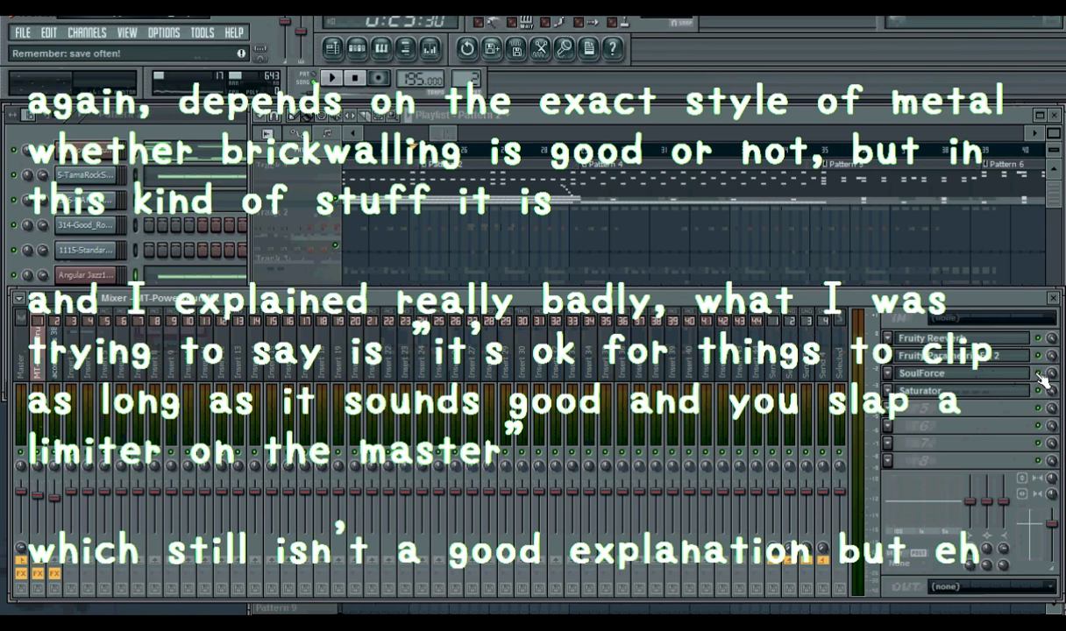
- Play the song twice to hear the drums through the MT-PowerDrumKit track's SoulForce and Saturator effects
{"action": "key", "text": "space"}
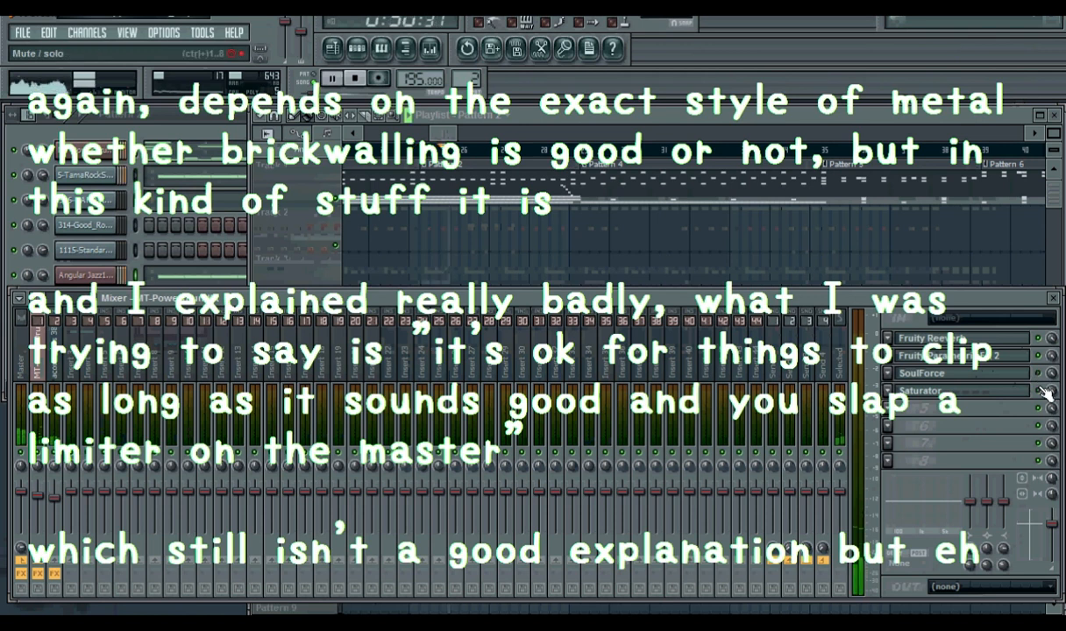
{"action": "key", "text": "space"}
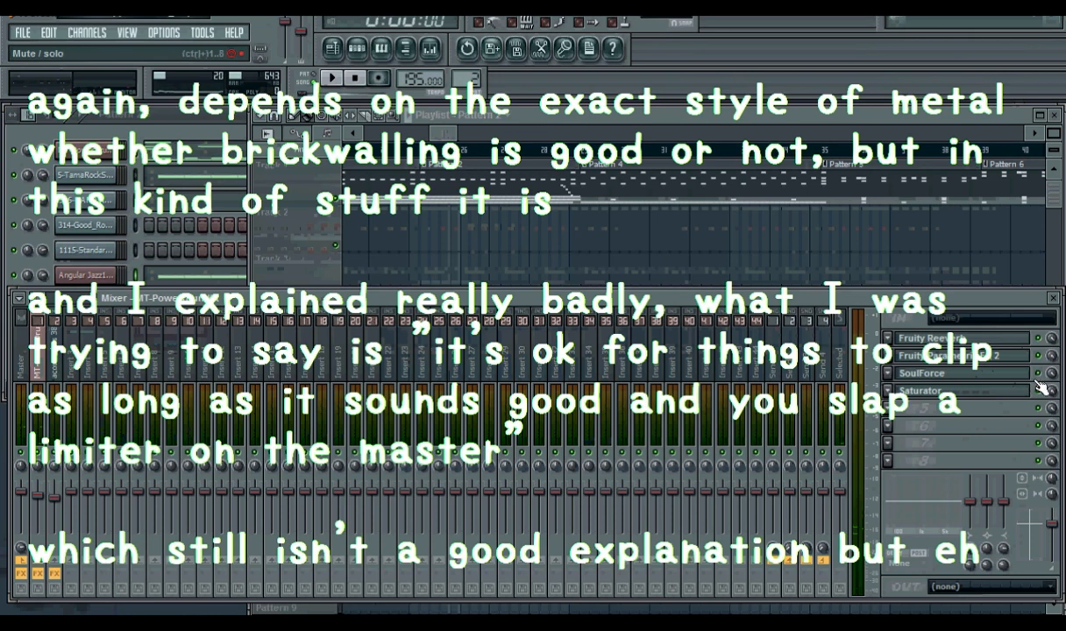
{"action": "key", "text": "space"}
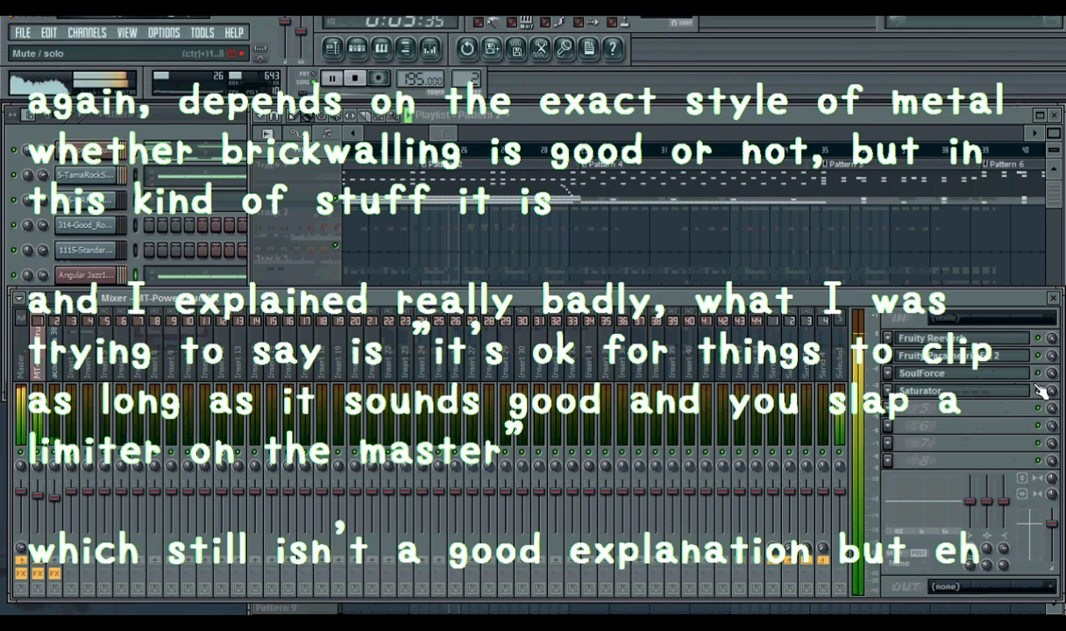
{"action": "key", "text": "space"}
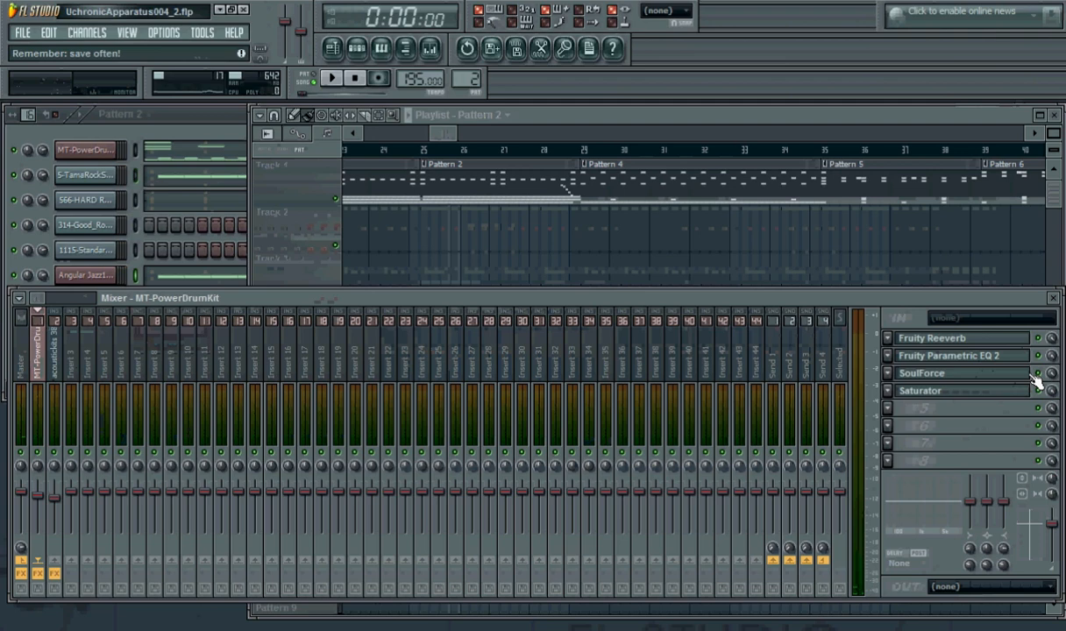
- Select the acoustickits 34 mixer track and inspect its Fruity Reeverb settings
{"action": "left_click", "coordinate": [54, 359]}
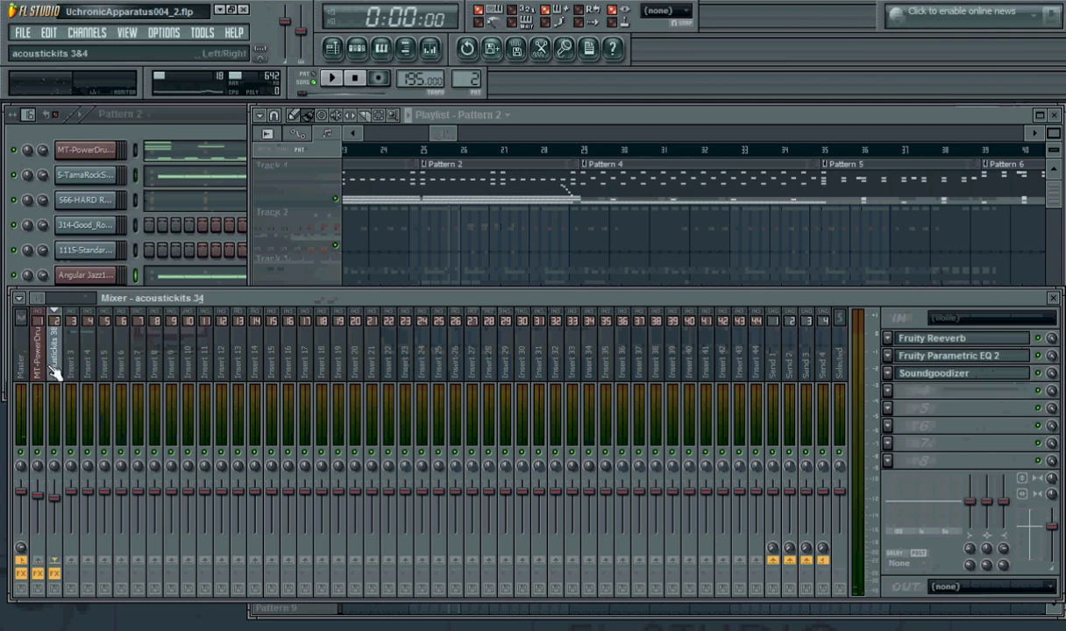
{"action": "left_click", "coordinate": [4, 292]}
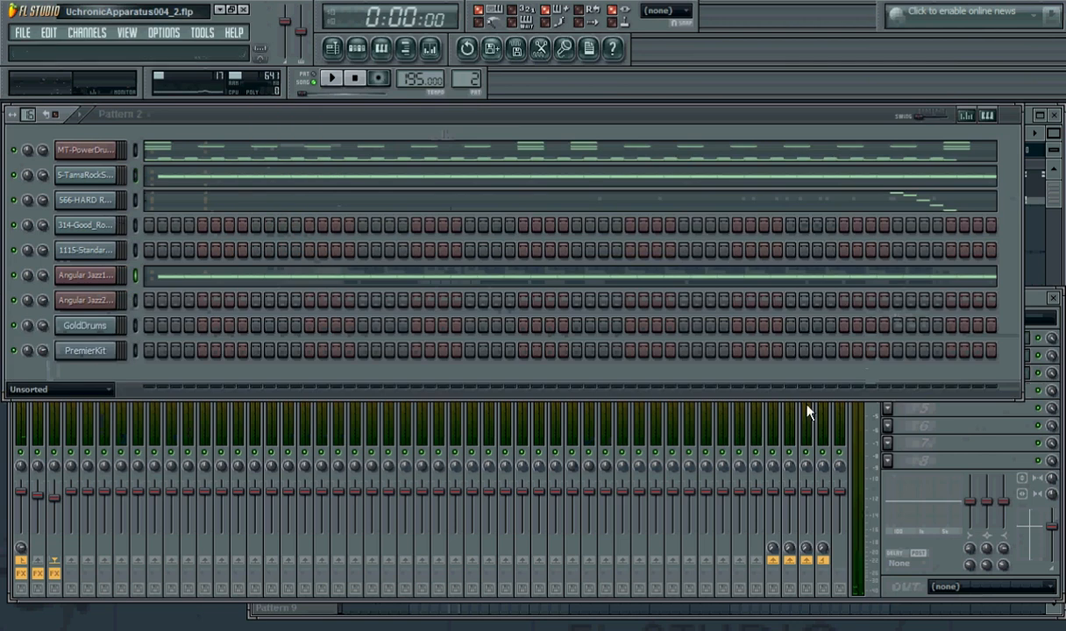
{"action": "left_click", "coordinate": [937, 431]}
{"action": "left_click", "coordinate": [980, 340]}
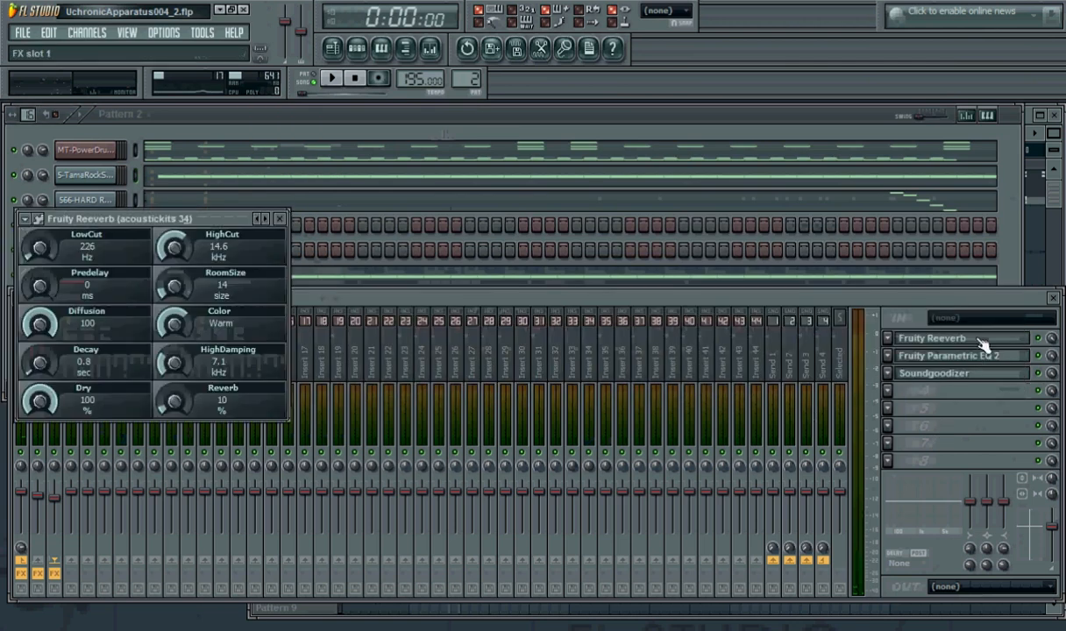
{"action": "left_click", "coordinate": [980, 340]}
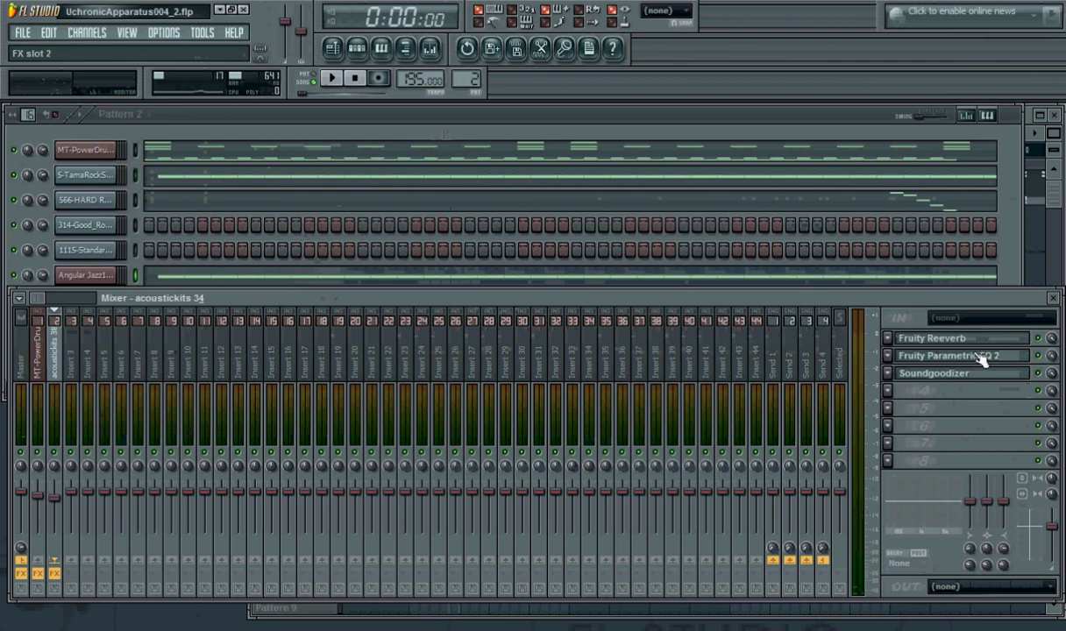
- Inspect the acoustickits 34 track's Fruity Parametric EQ 2 curve and its Soundgoodizer settings
{"action": "left_click", "coordinate": [981, 357]}
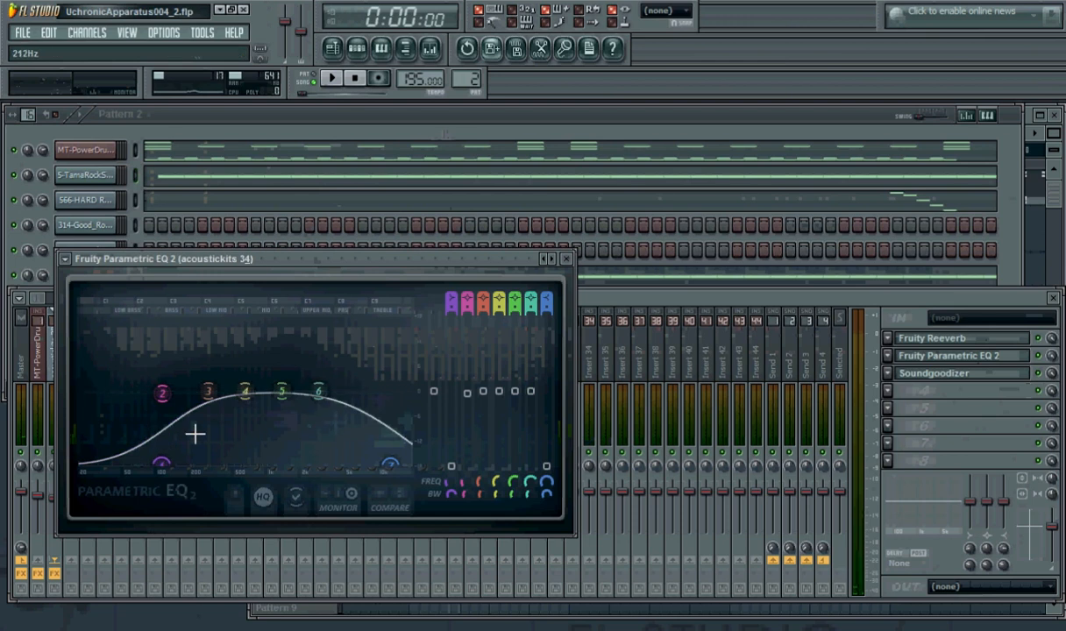
{"action": "left_click", "coordinate": [952, 364]}
{"action": "left_click", "coordinate": [966, 377]}
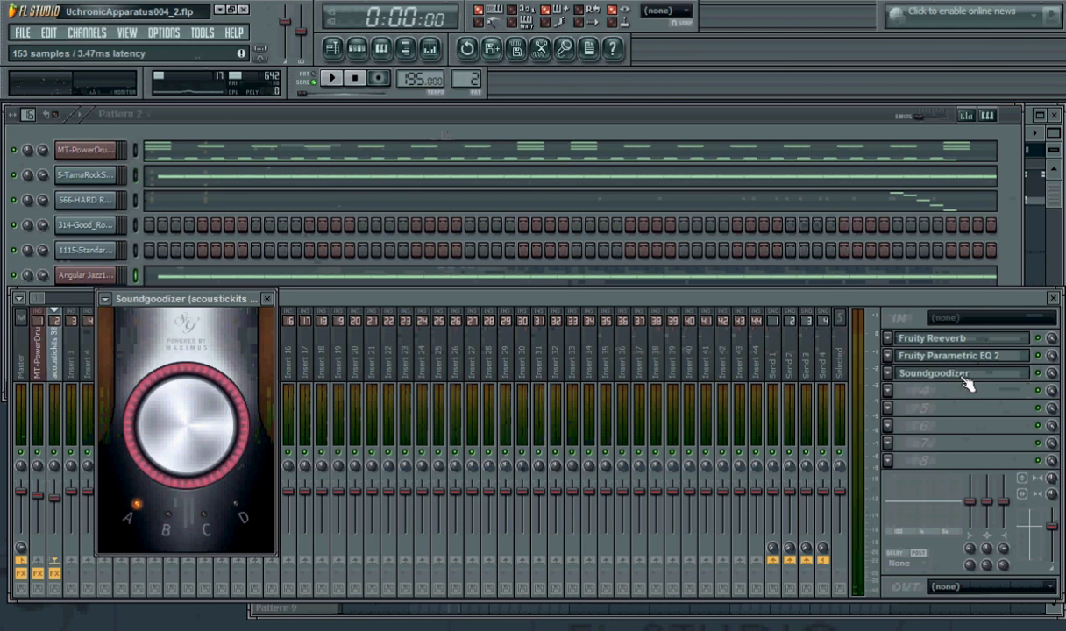
{"action": "left_click", "coordinate": [969, 376]}
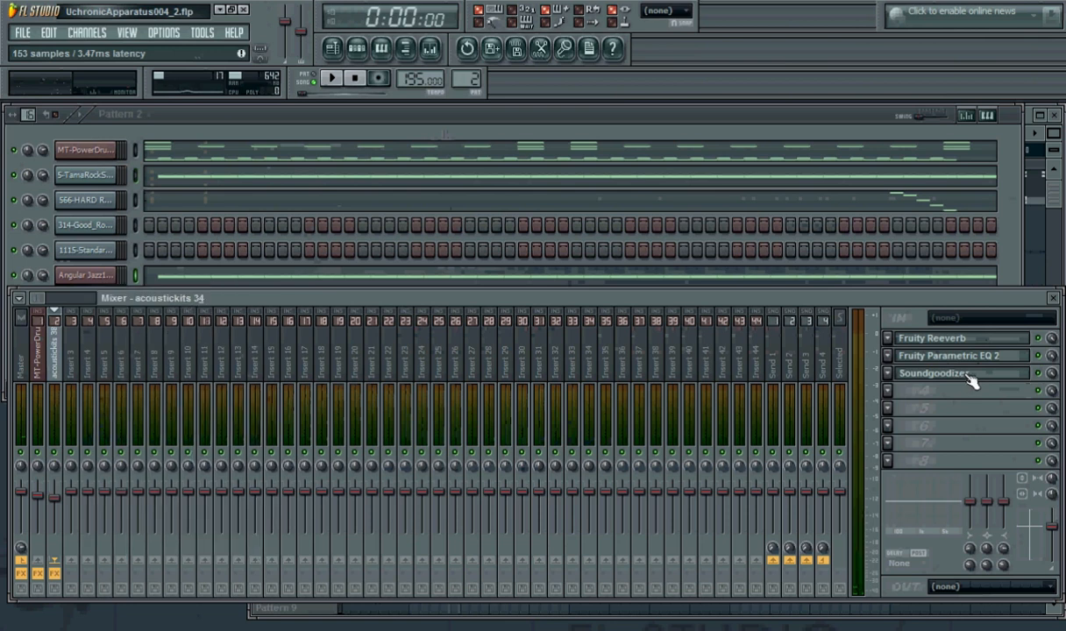
- Browse the playlist's patterns up to Pattern 21 and place the playback position just before Pattern 4 at bar 29
{"action": "key", "text": "F5"}
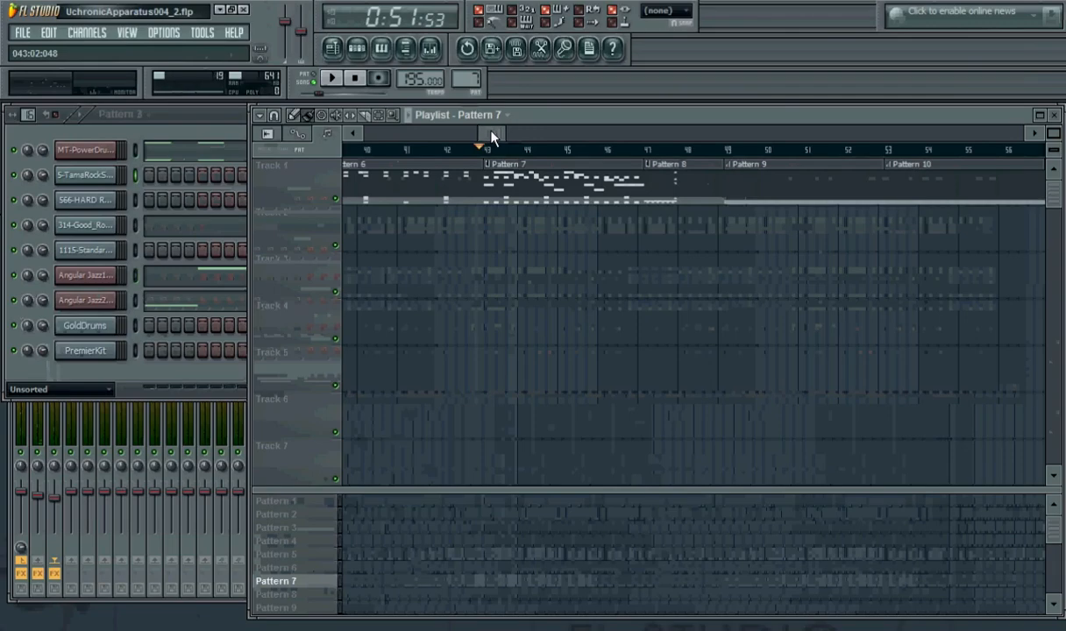
{"action": "left_click_drag", "start_coordinate": [492, 136], "coordinate": [531, 133]}
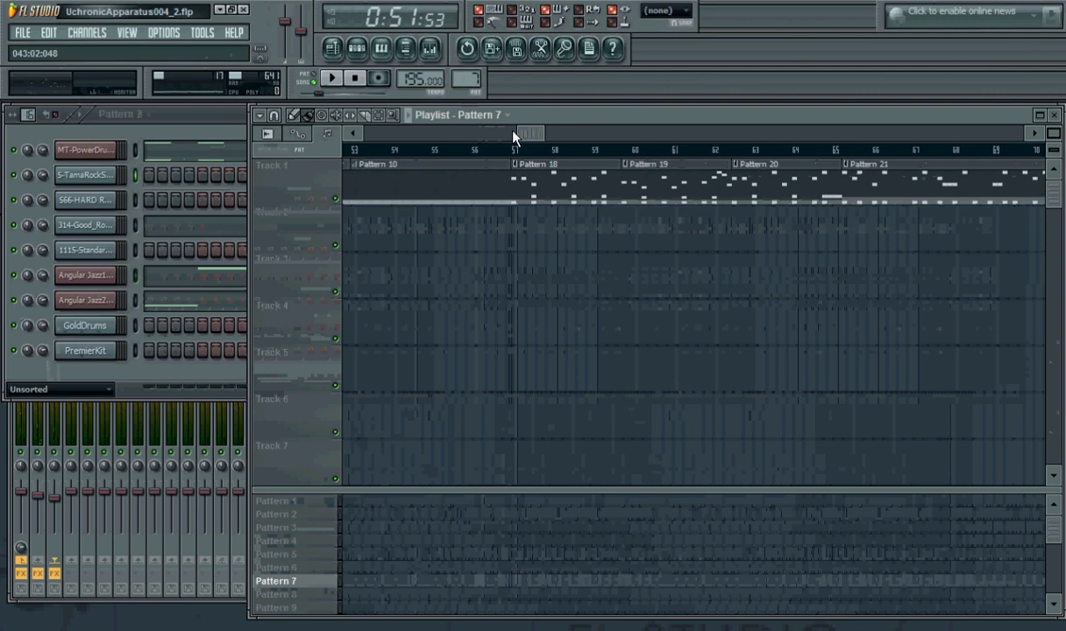
{"action": "mouse_move", "coordinate": [514, 132]}
{"action": "left_mouse_down"}
{"action": "mouse_move", "coordinate": [470, 138]}
{"action": "mouse_move", "coordinate": [471, 149]}
{"action": "mouse_move", "coordinate": [397, 153]}
{"action": "left_mouse_up"}
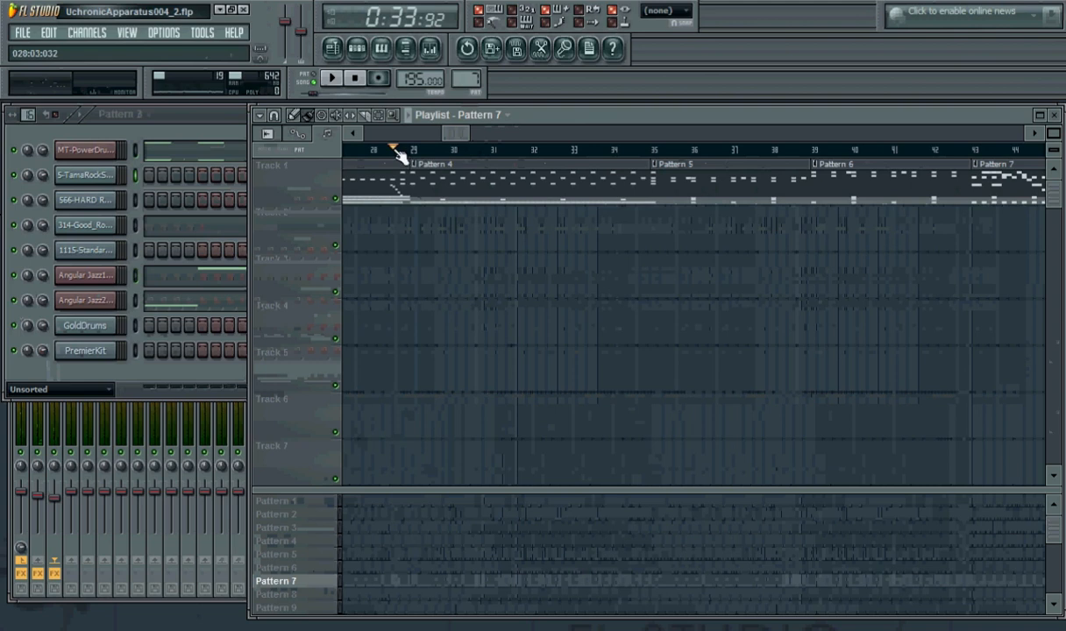
- Examine the descending fill notes at the end of Pattern 2 in the 566-HARD ROCK DRUMS V3 piano roll, and close the piano roll
{"action": "left_click", "coordinate": [316, 518]}
{"action": "left_click", "coordinate": [833, 201]}
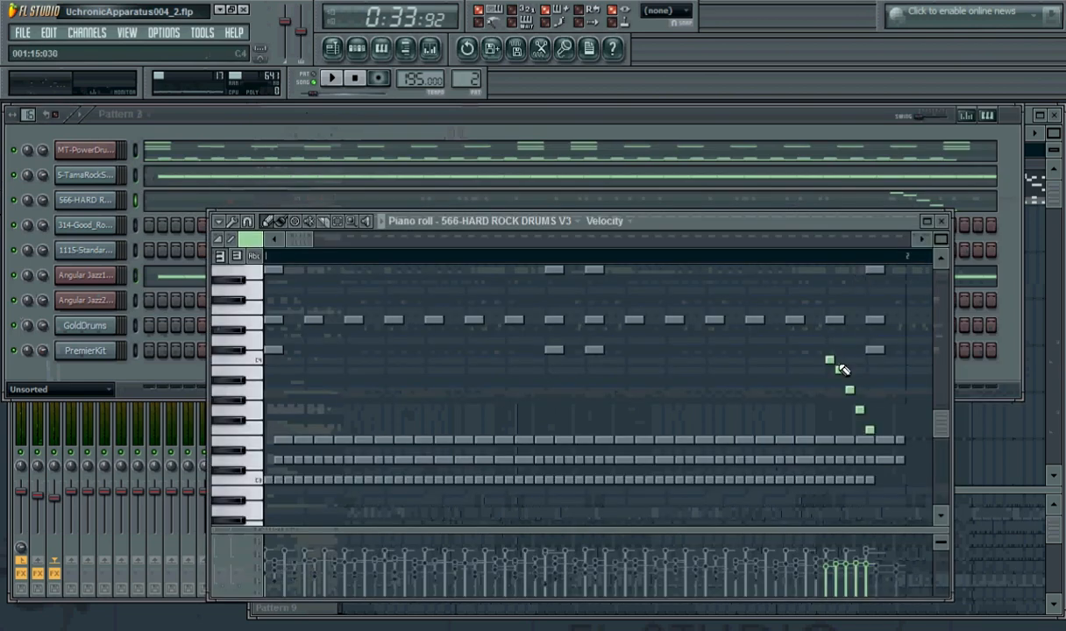
{"action": "left_click", "coordinate": [867, 431]}
{"action": "left_click", "coordinate": [383, 49]}
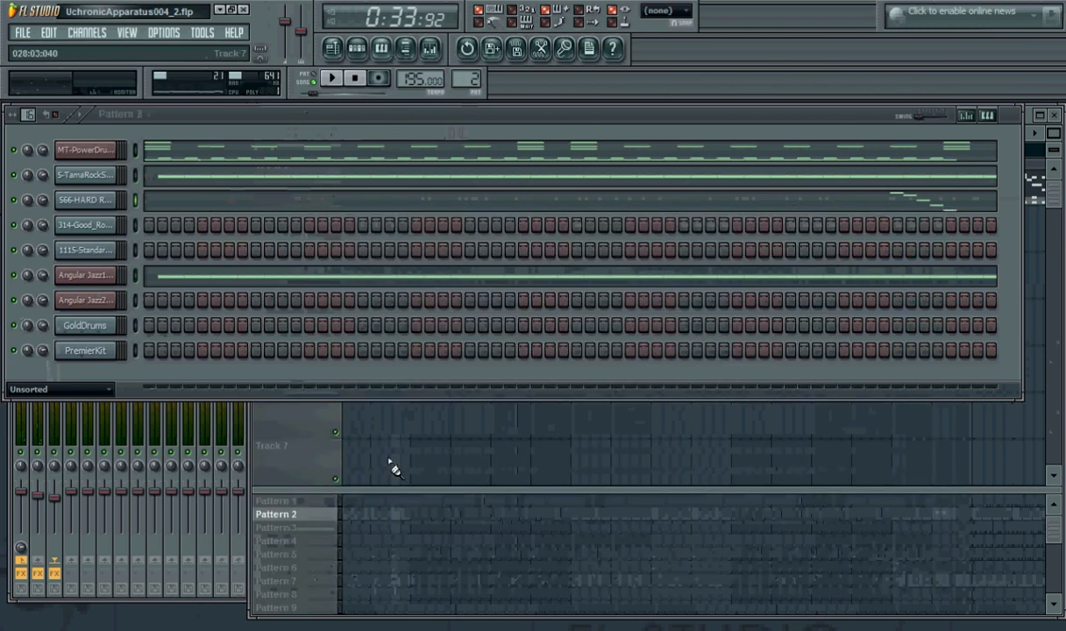
- Play Pattern 2's closing fill from bar 28 in the playlist, and return the playlist view to the song's start
{"action": "left_click", "coordinate": [311, 512]}
{"action": "left_click", "coordinate": [378, 149]}
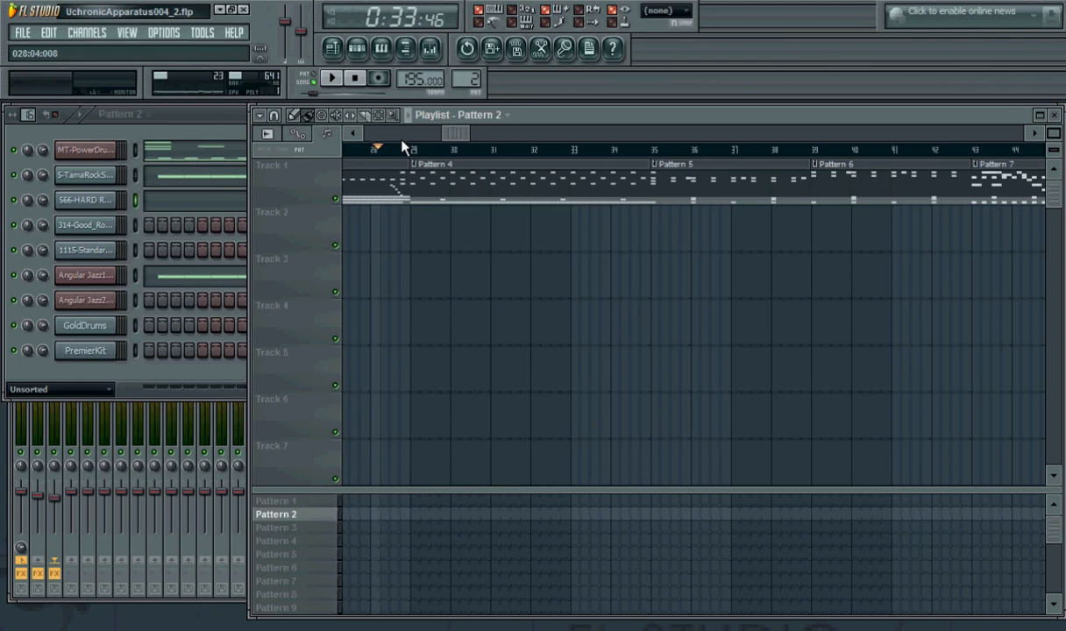
{"action": "key", "text": "space"}
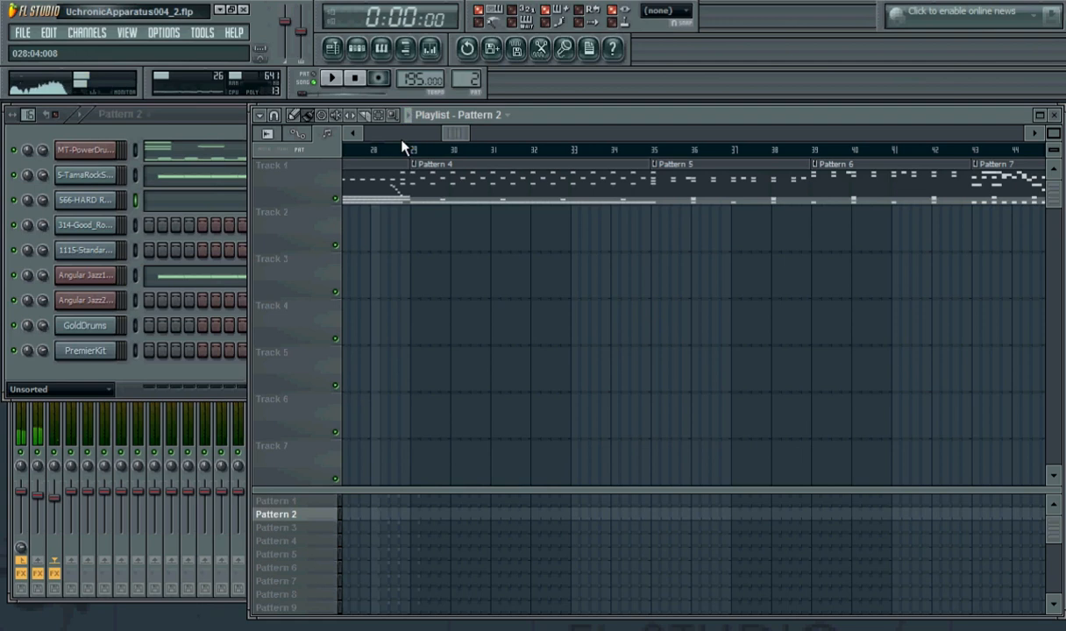
{"action": "left_click_drag", "start_coordinate": [466, 132], "coordinate": [735, 131]}
{"action": "left_click_drag", "start_coordinate": [754, 129], "coordinate": [390, 132]}
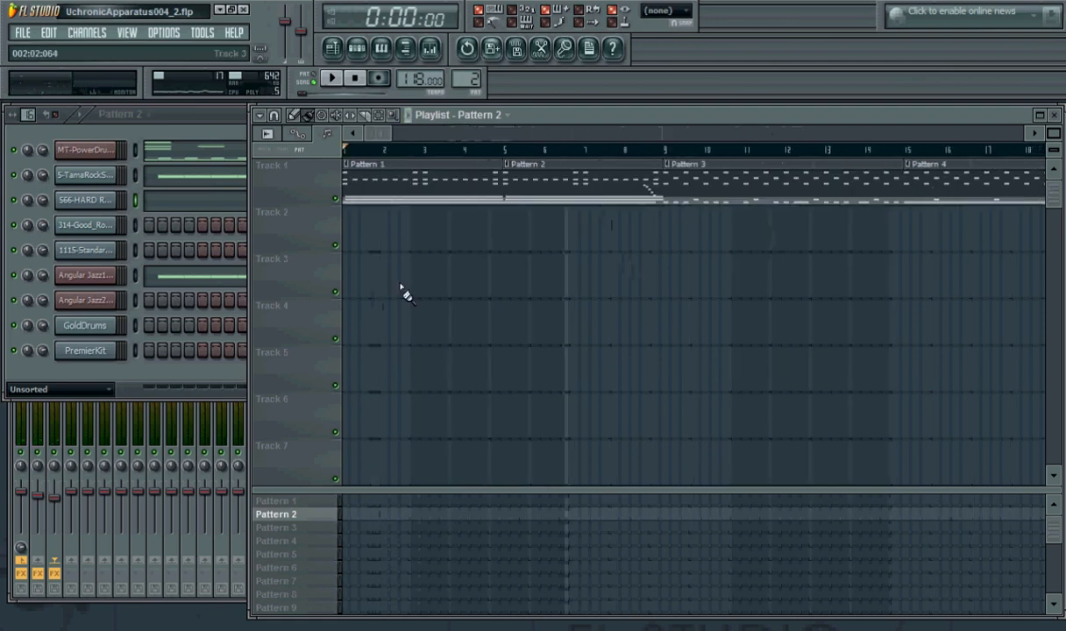